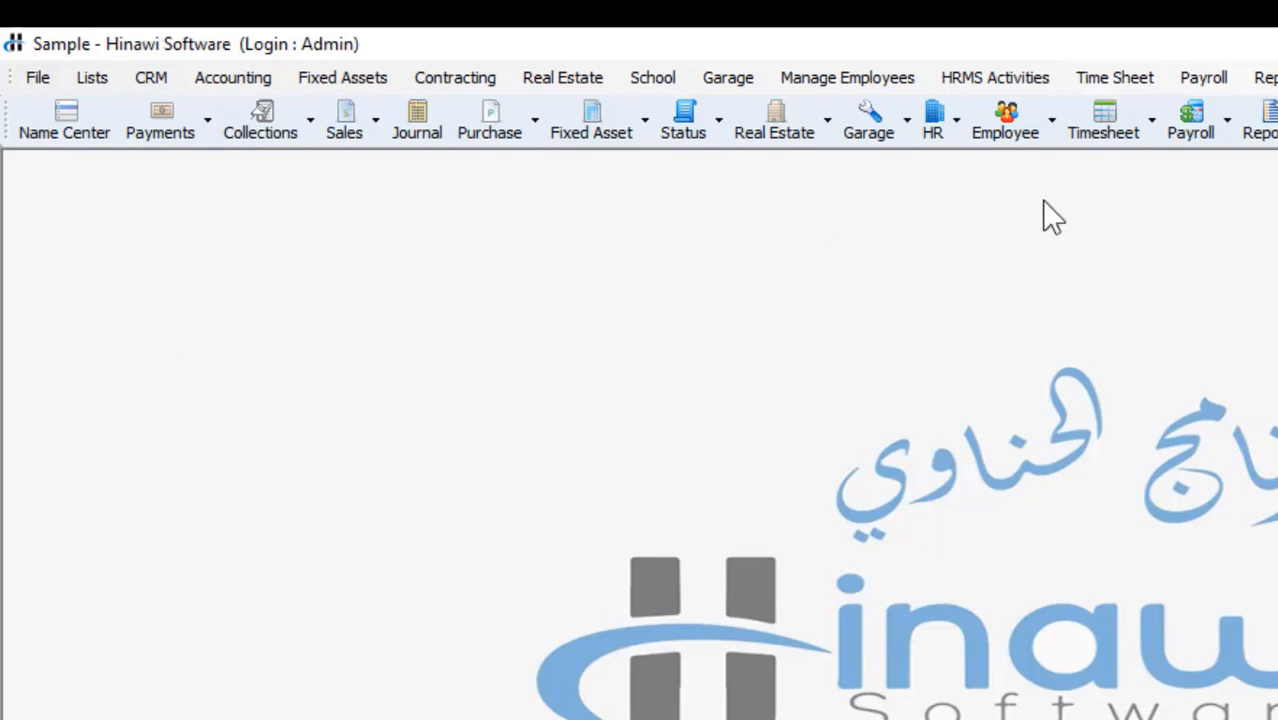
- Open the form for creating a detailed time sheet and keep Test Company as the company
left_click(1102, 110)
left_click(1116, 61)
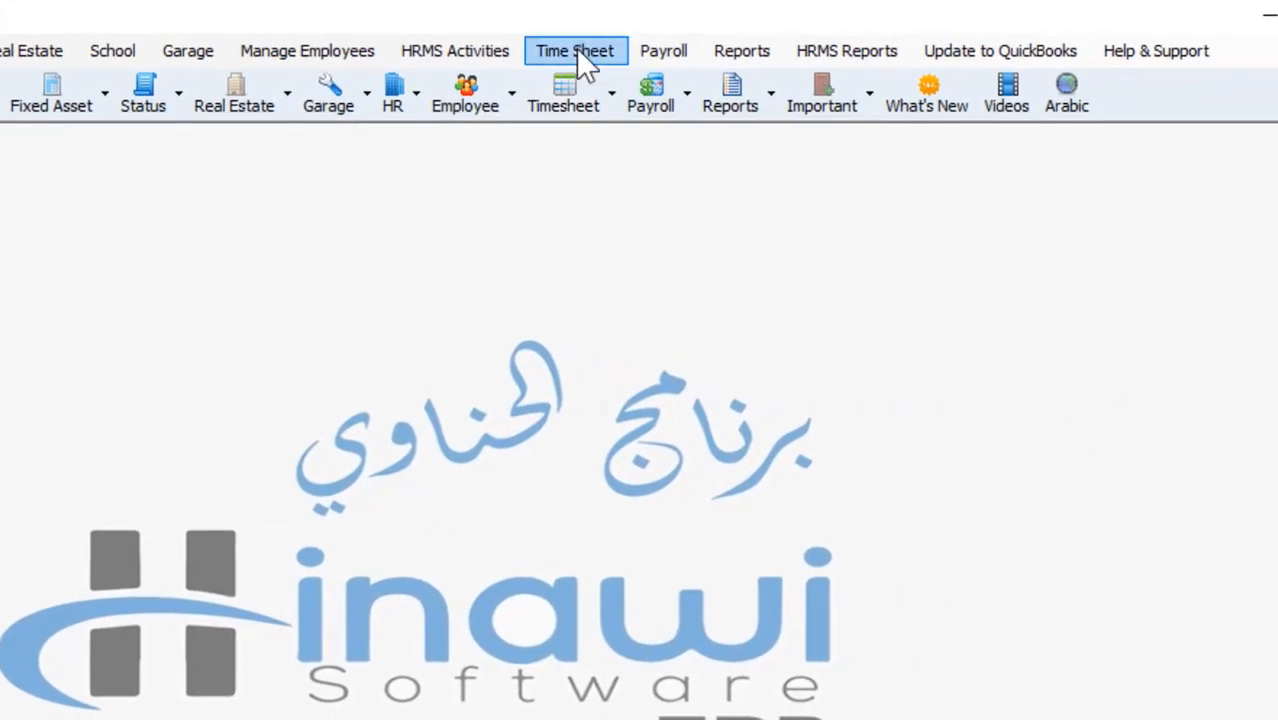
left_click(576, 50)
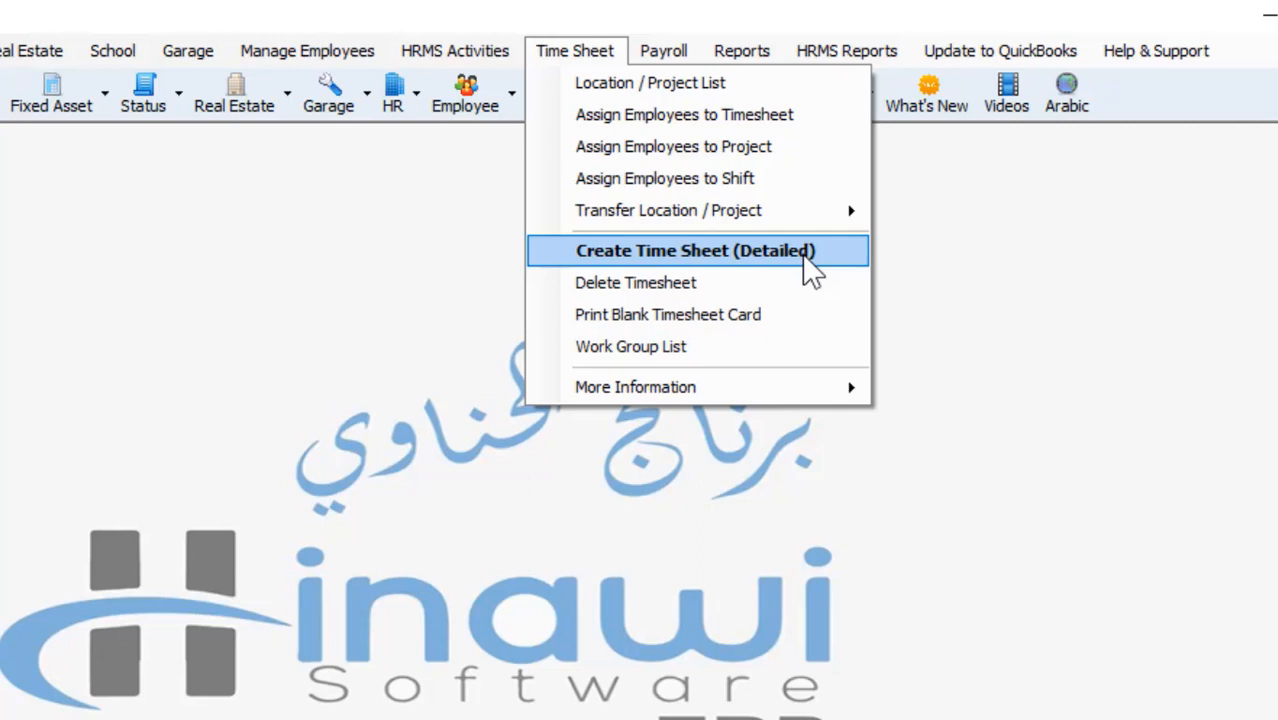
left_click(731, 252)
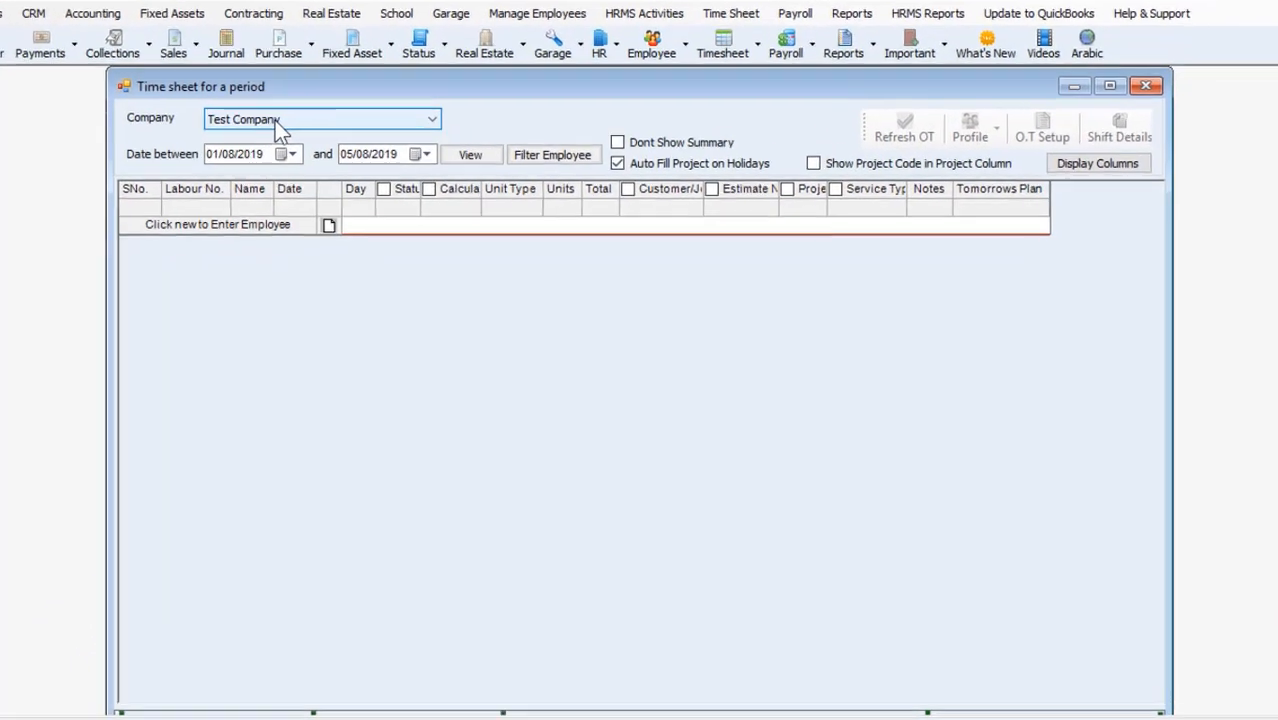
left_click(313, 145)
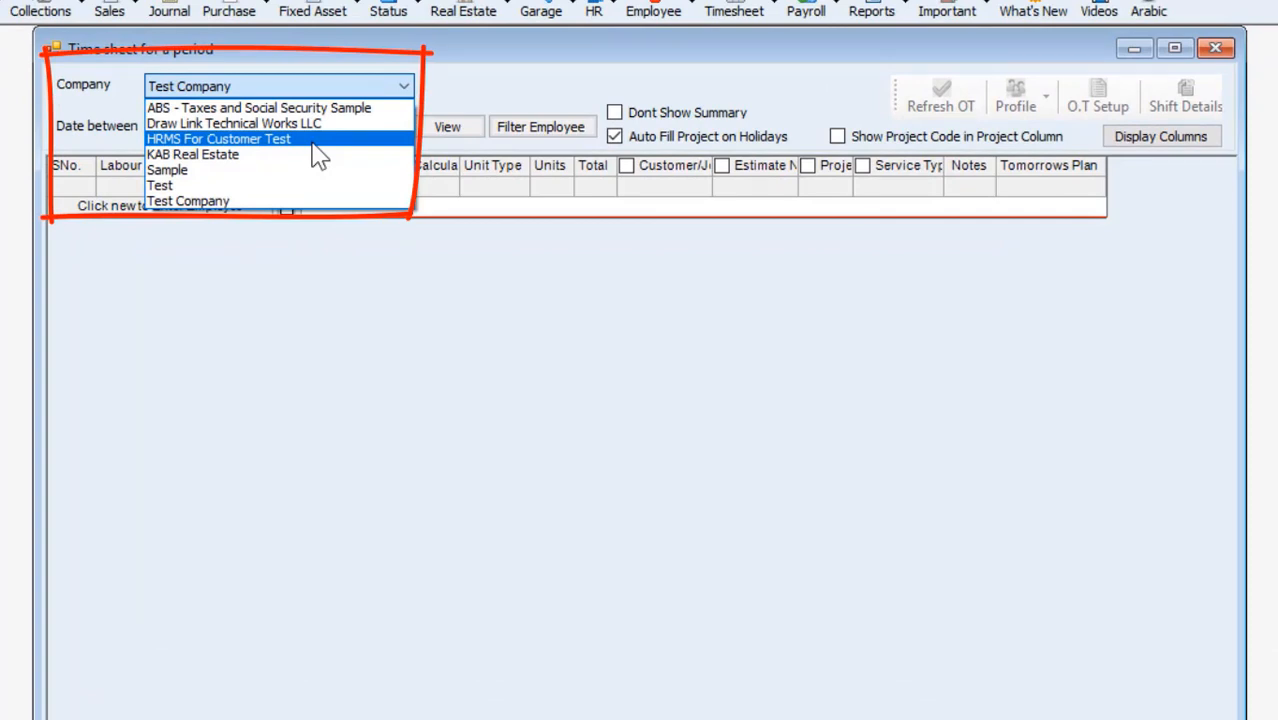
left_click(463, 100)
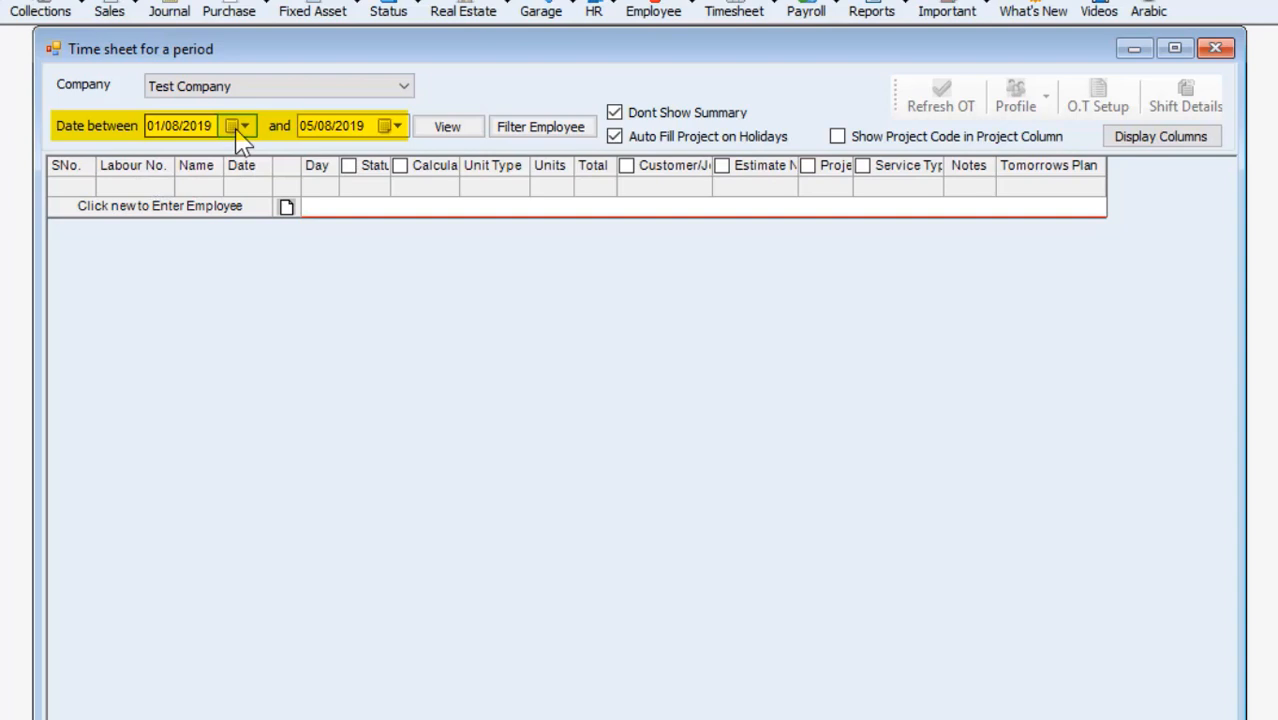
- Set the time sheet period from 01/08/2019 to 31/08/2019 and view it
left_click(240, 130)
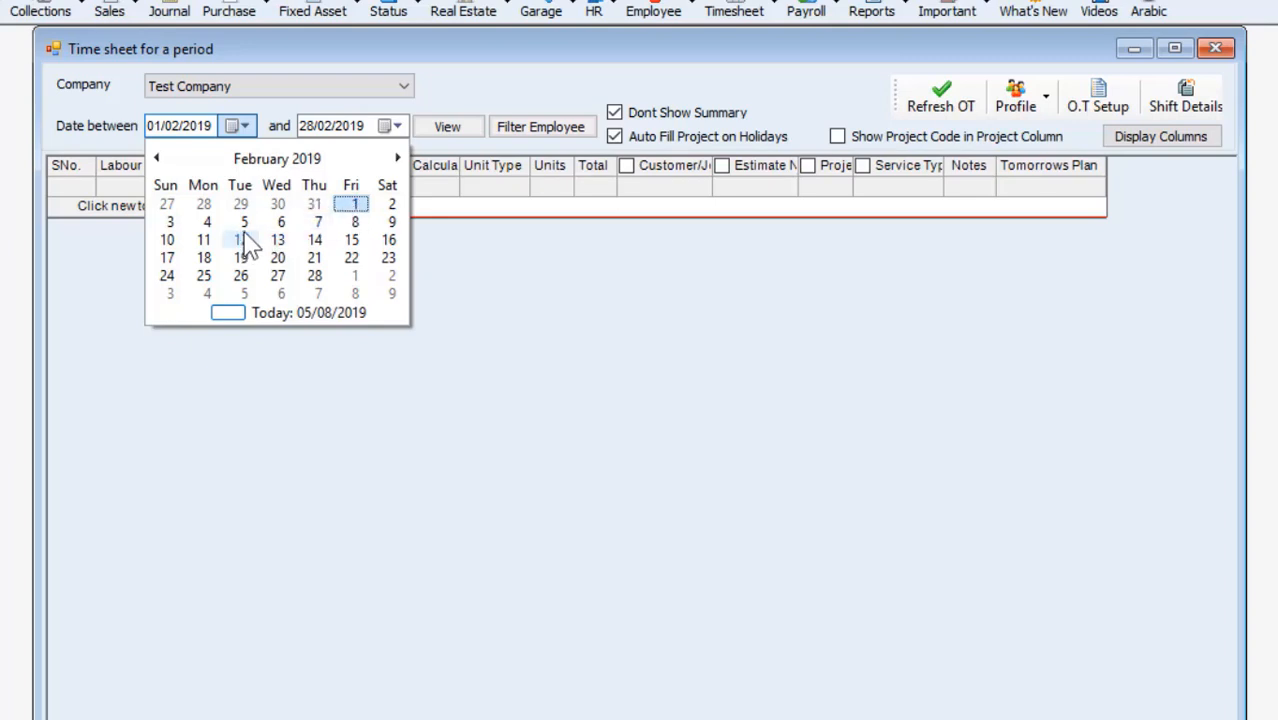
key("Escape")
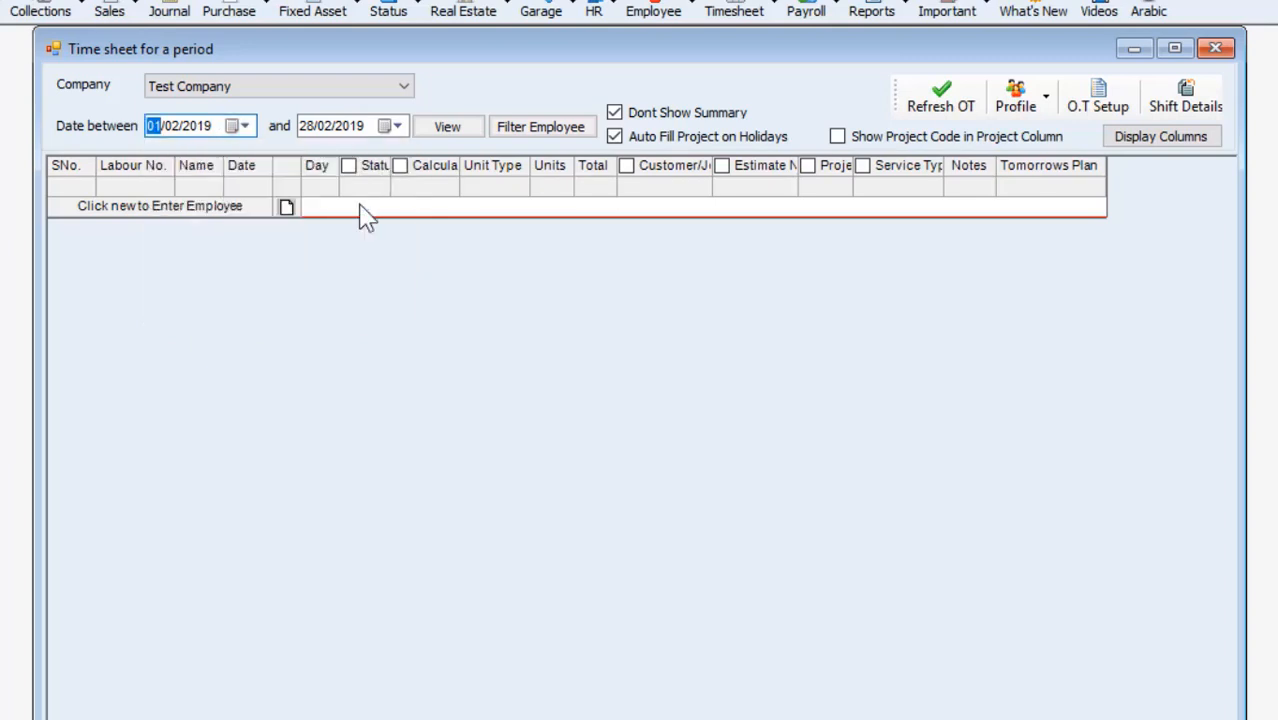
left_click(244, 126)
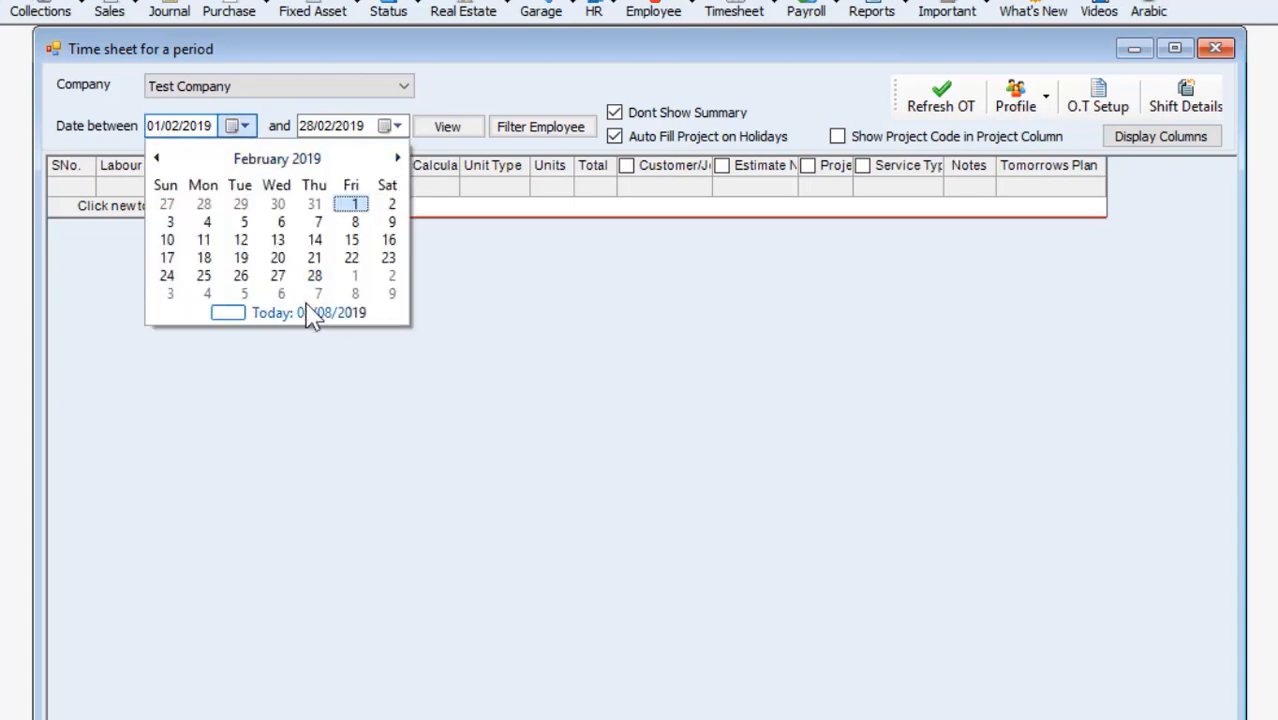
left_click(310, 313)
left_click(244, 126)
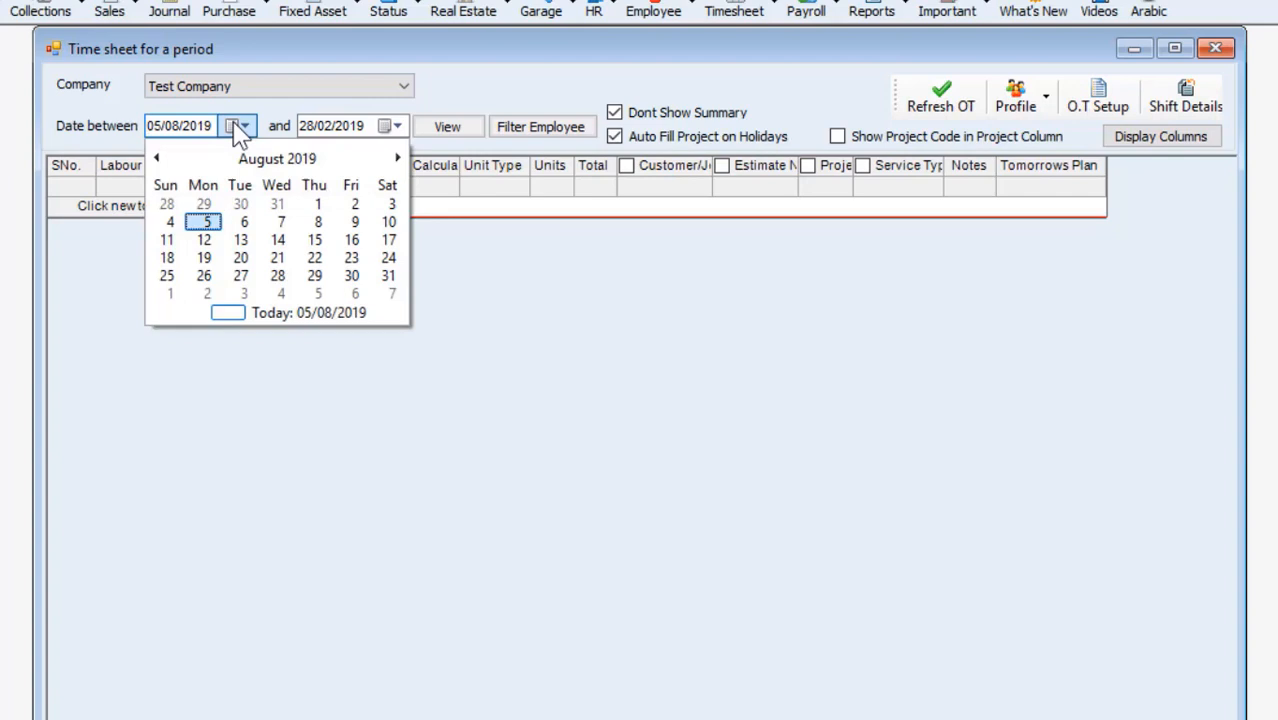
left_click(316, 206)
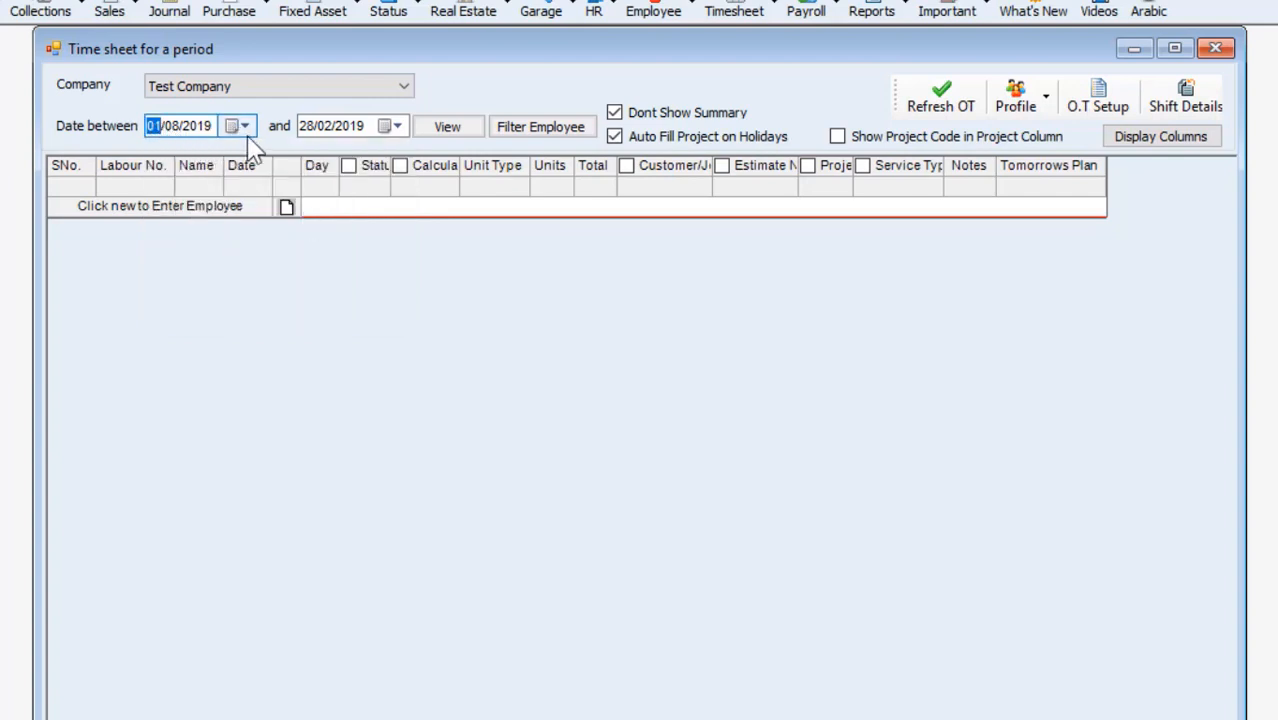
left_click(385, 128)
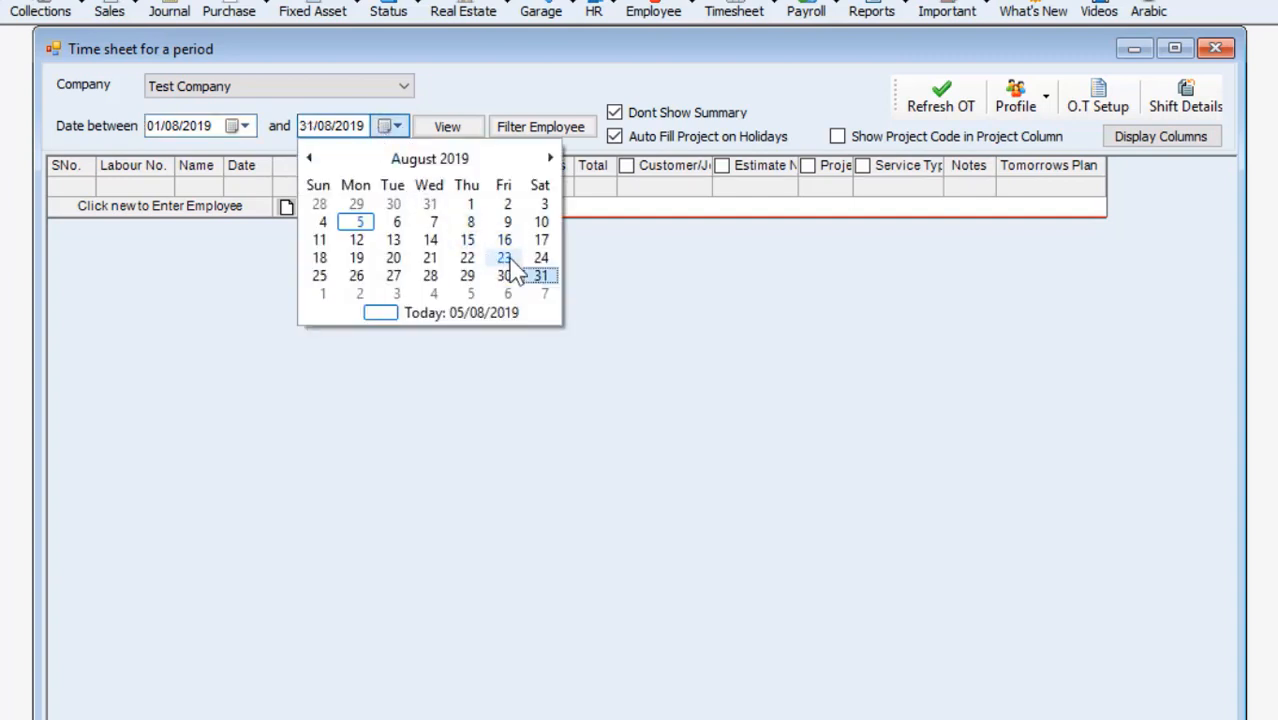
left_click(194, 226)
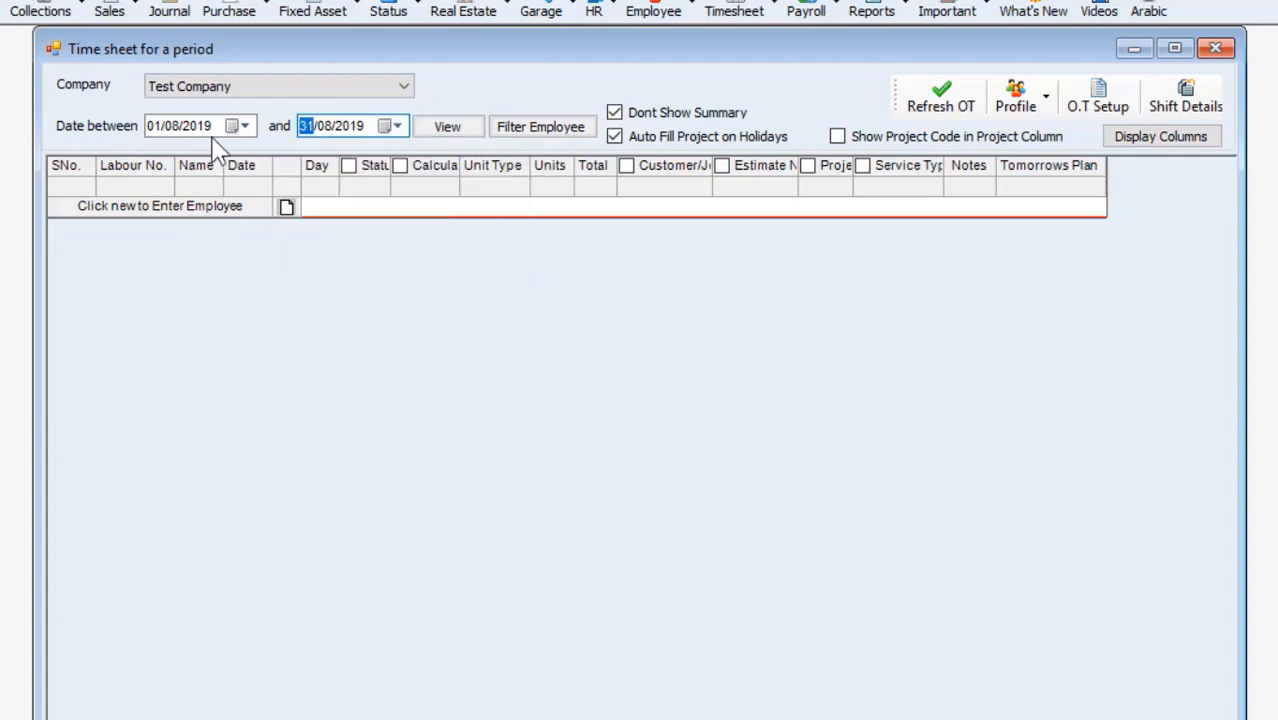
left_click(462, 132)
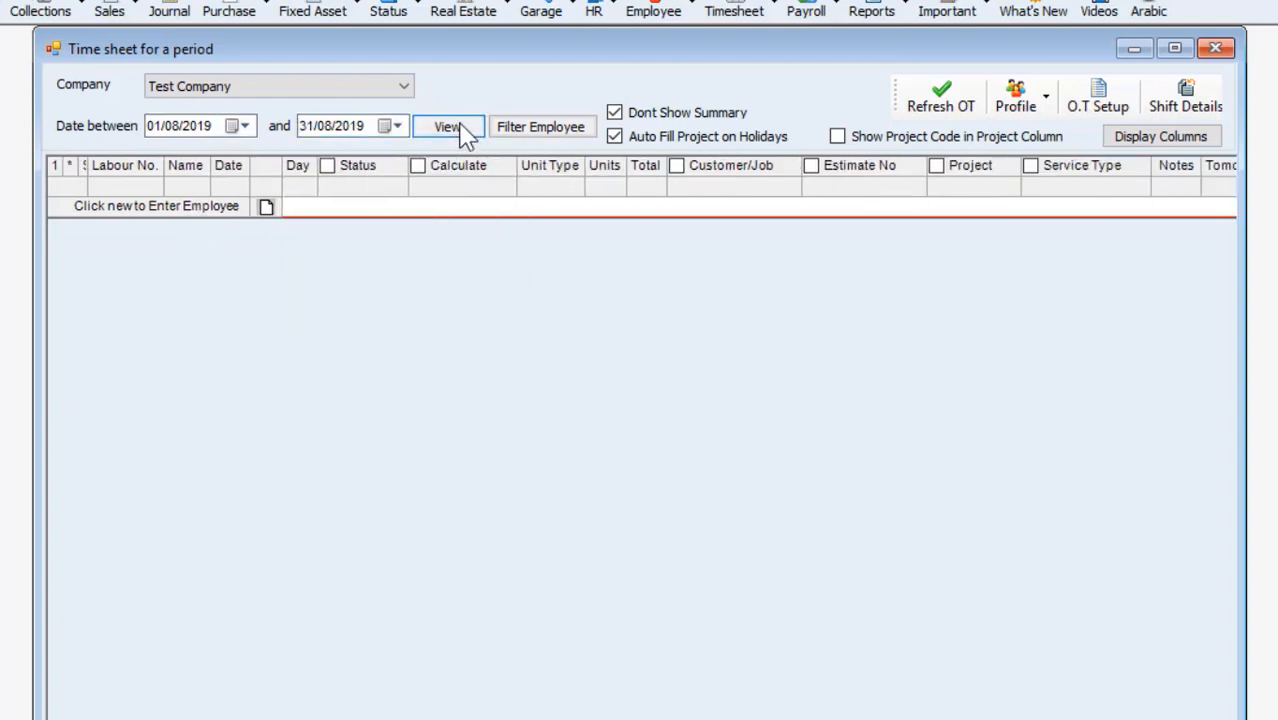
- Try to add the employee to the August time sheet, dismiss the message, and close the time sheet
right_click(267, 209)
left_click(372, 232)
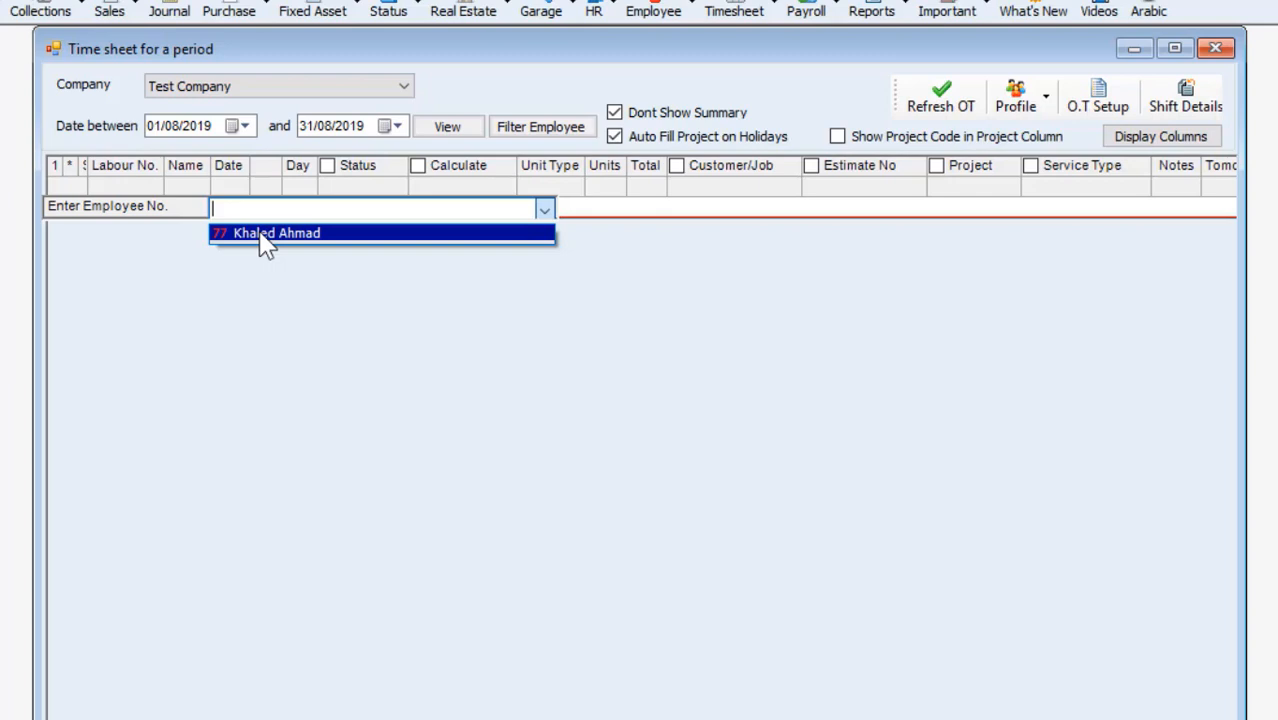
left_click(264, 234)
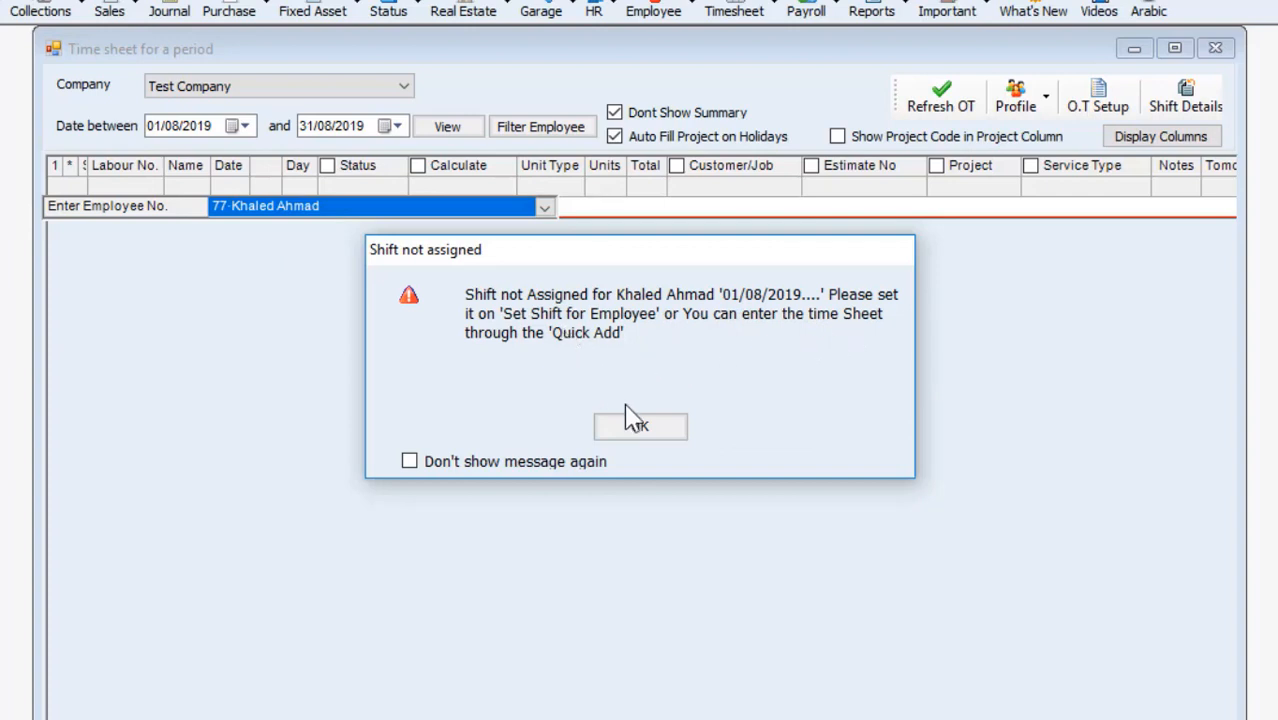
left_click(644, 432)
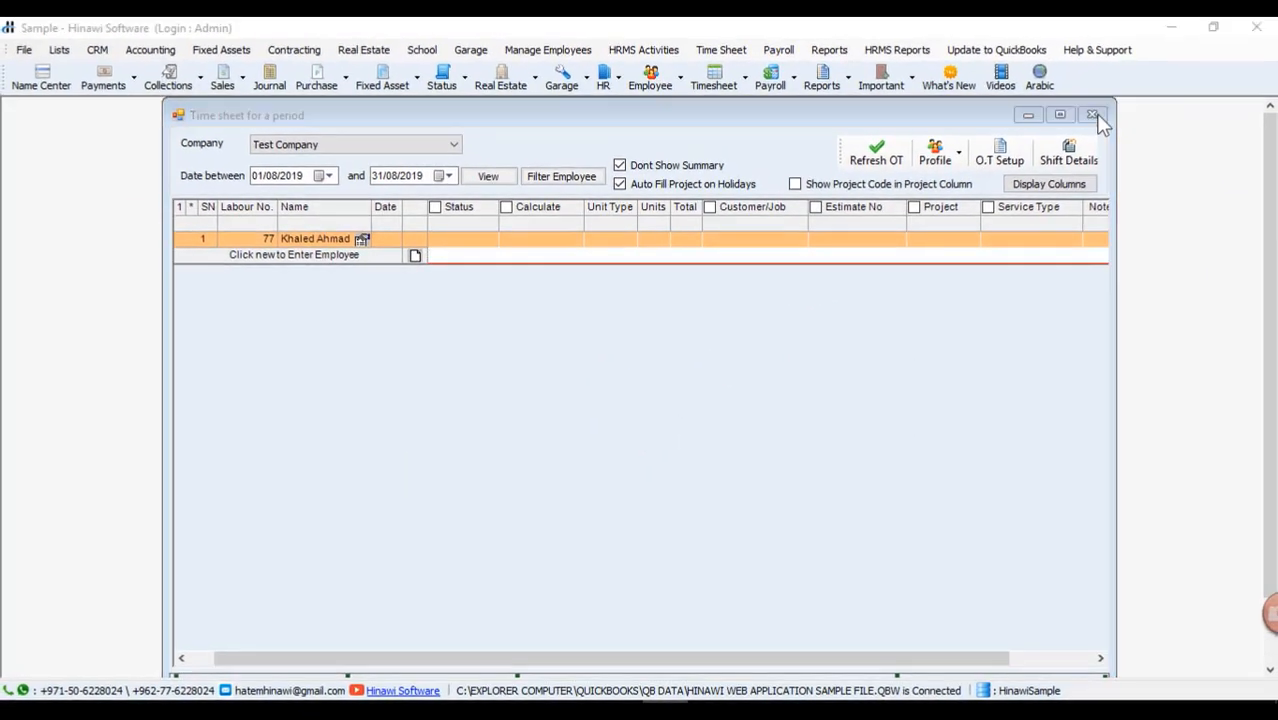
left_click(1162, 77)
left_click(780, 432)
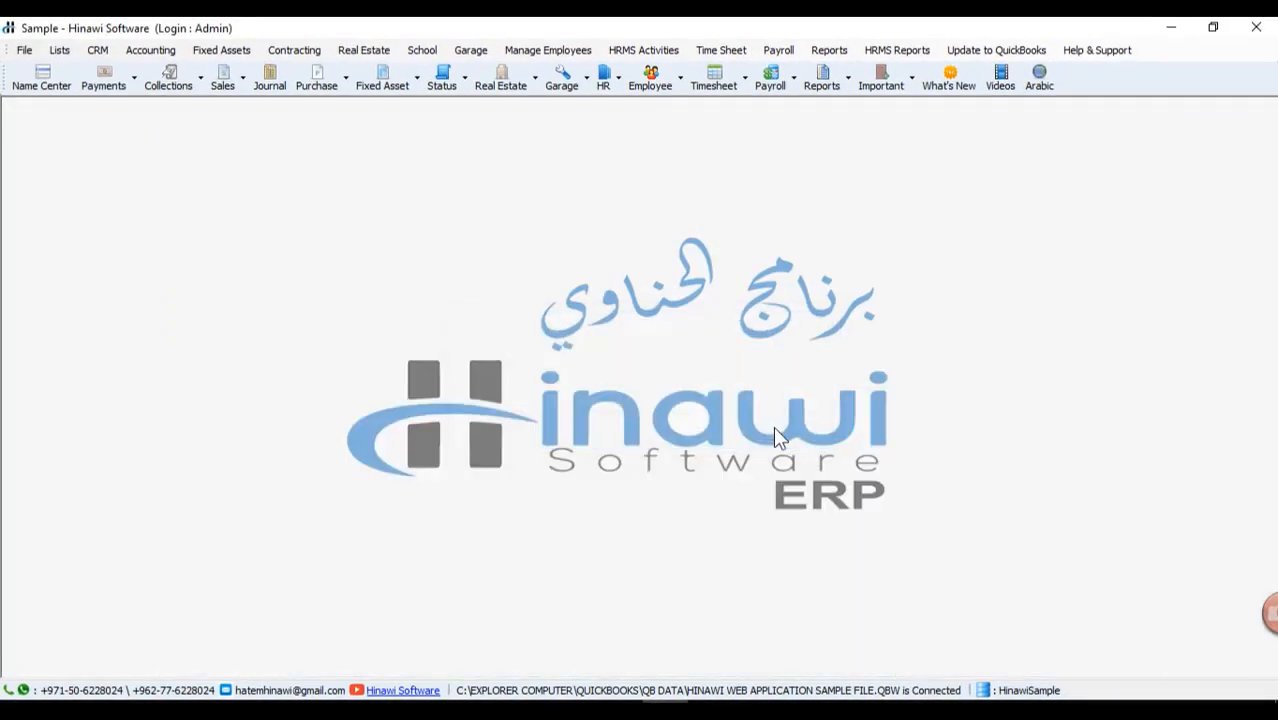
- Open the form for assigning employees to a shift and set its period from 01/08/2019 to 31/08/2019
left_click(705, 52)
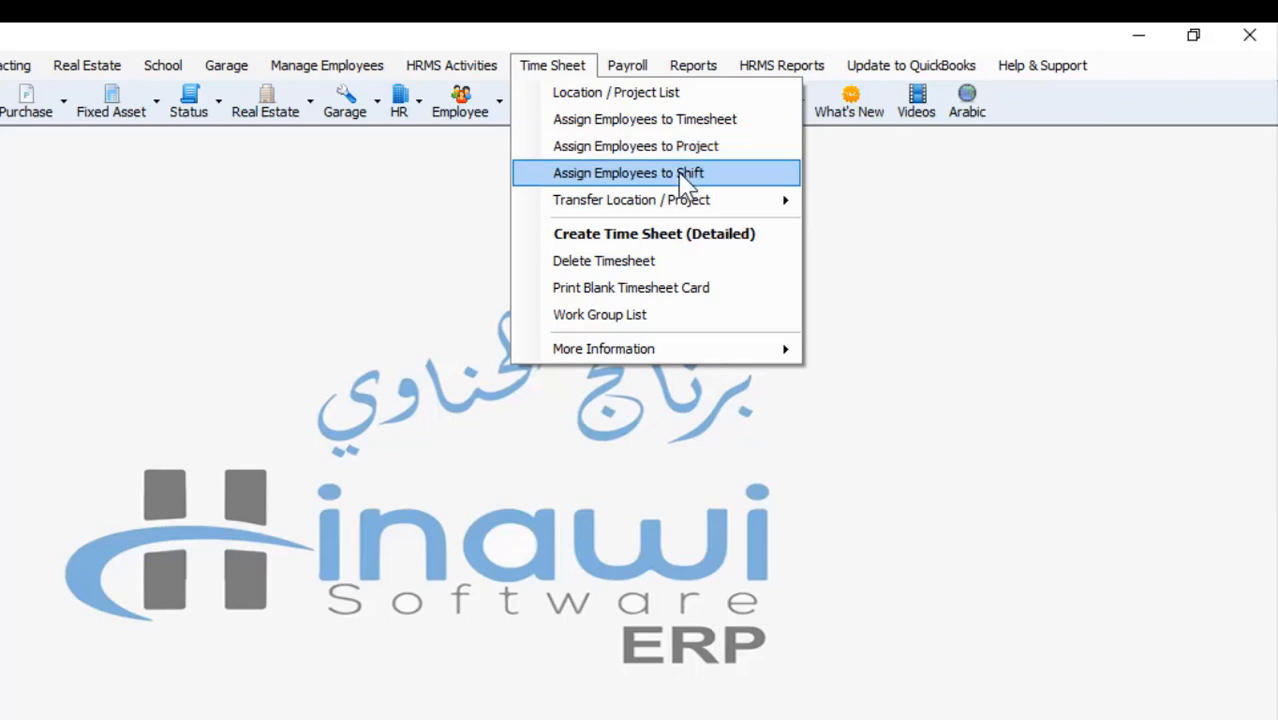
left_click(614, 176)
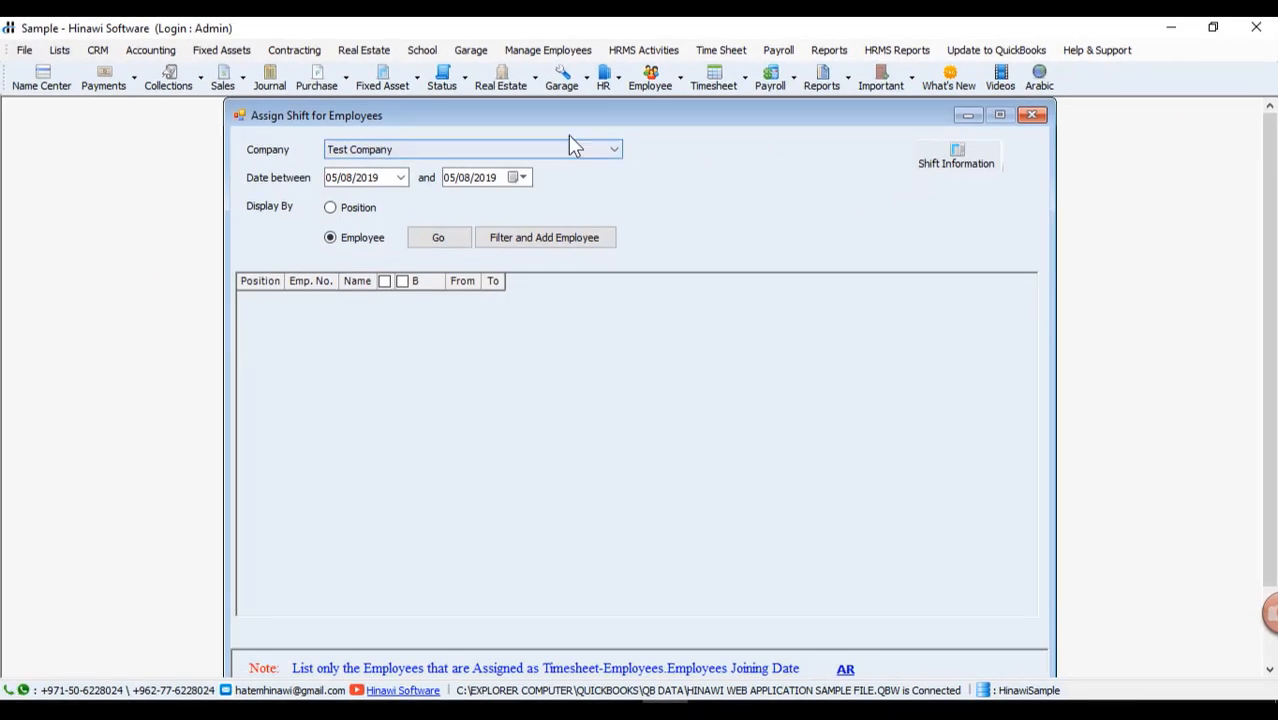
left_click(400, 178)
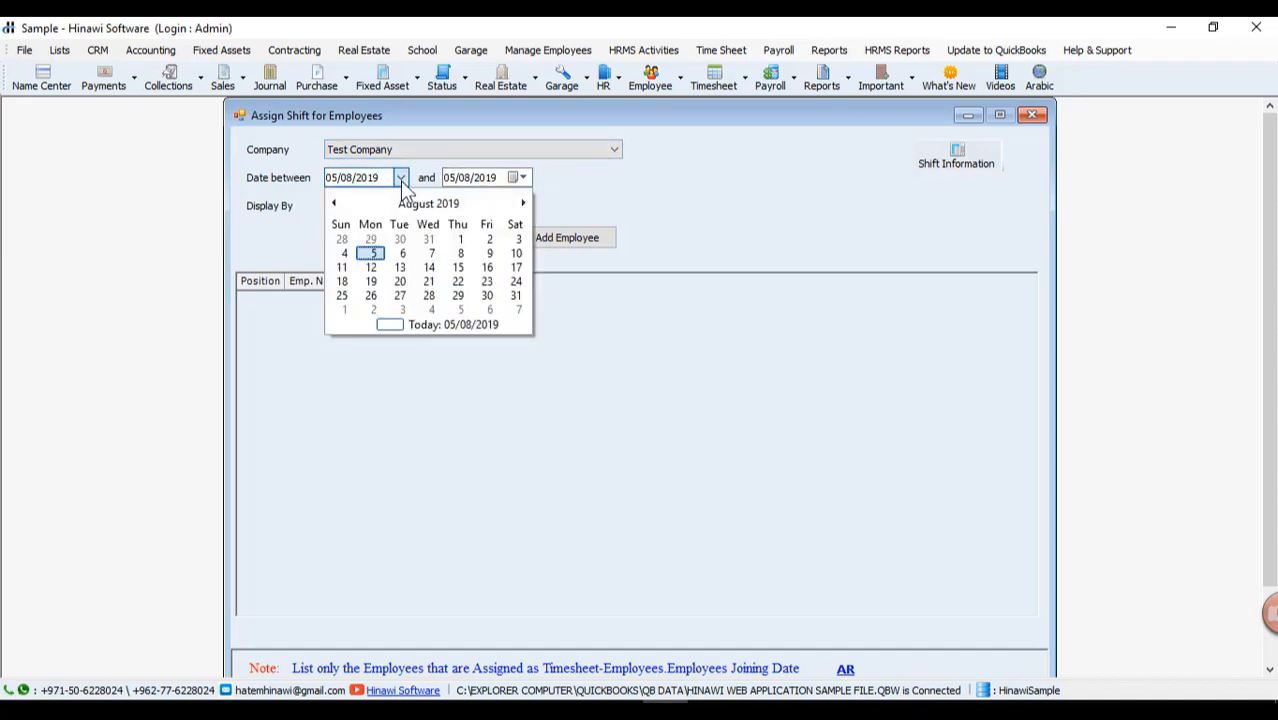
left_click(459, 240)
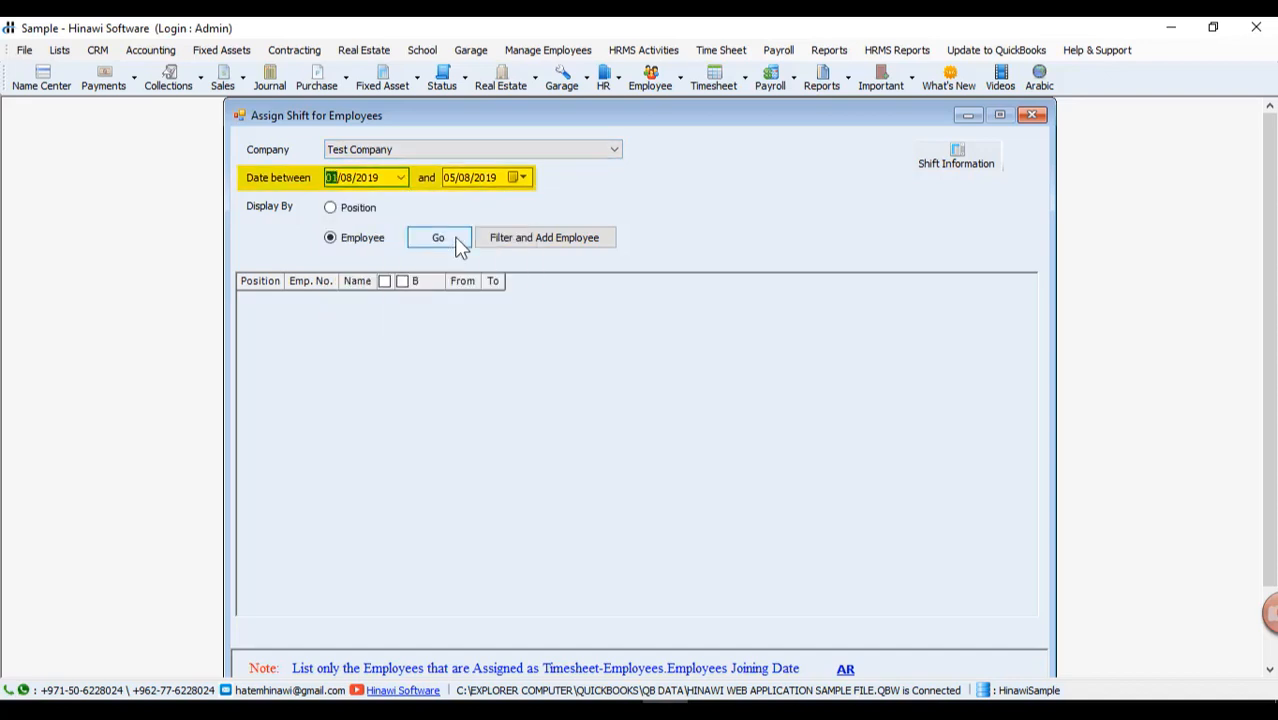
left_click(521, 179)
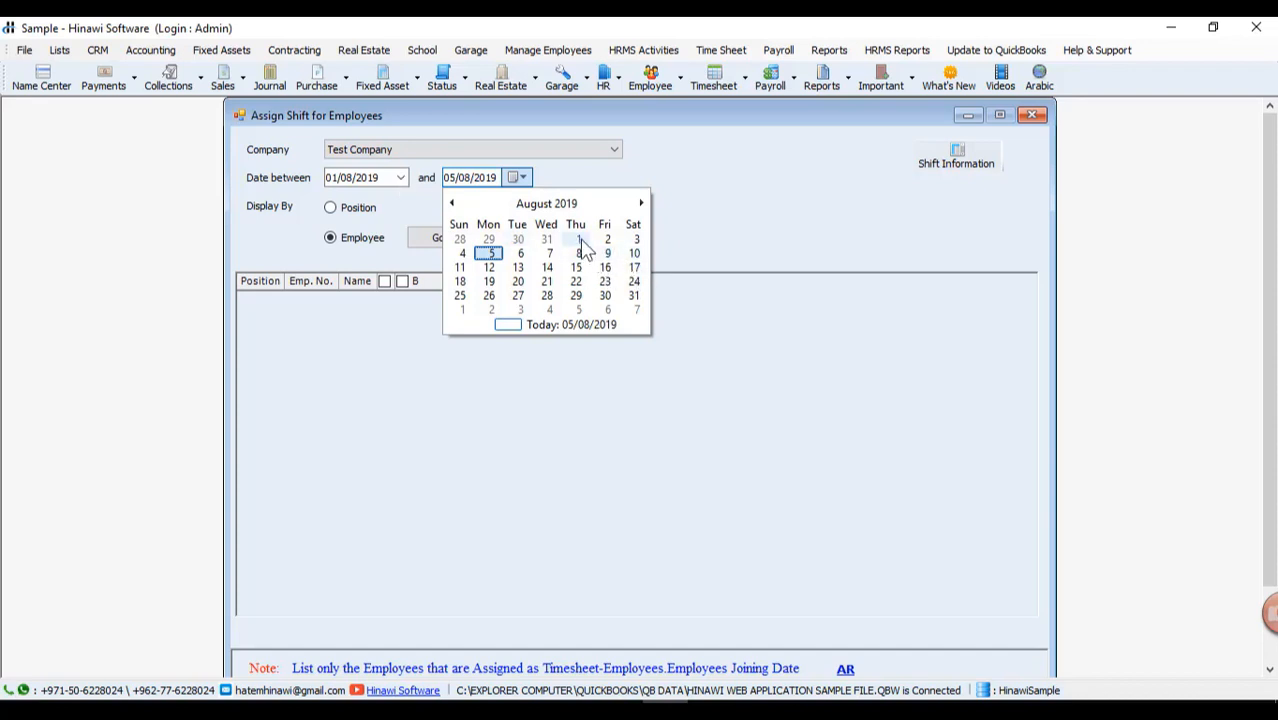
left_click(631, 298)
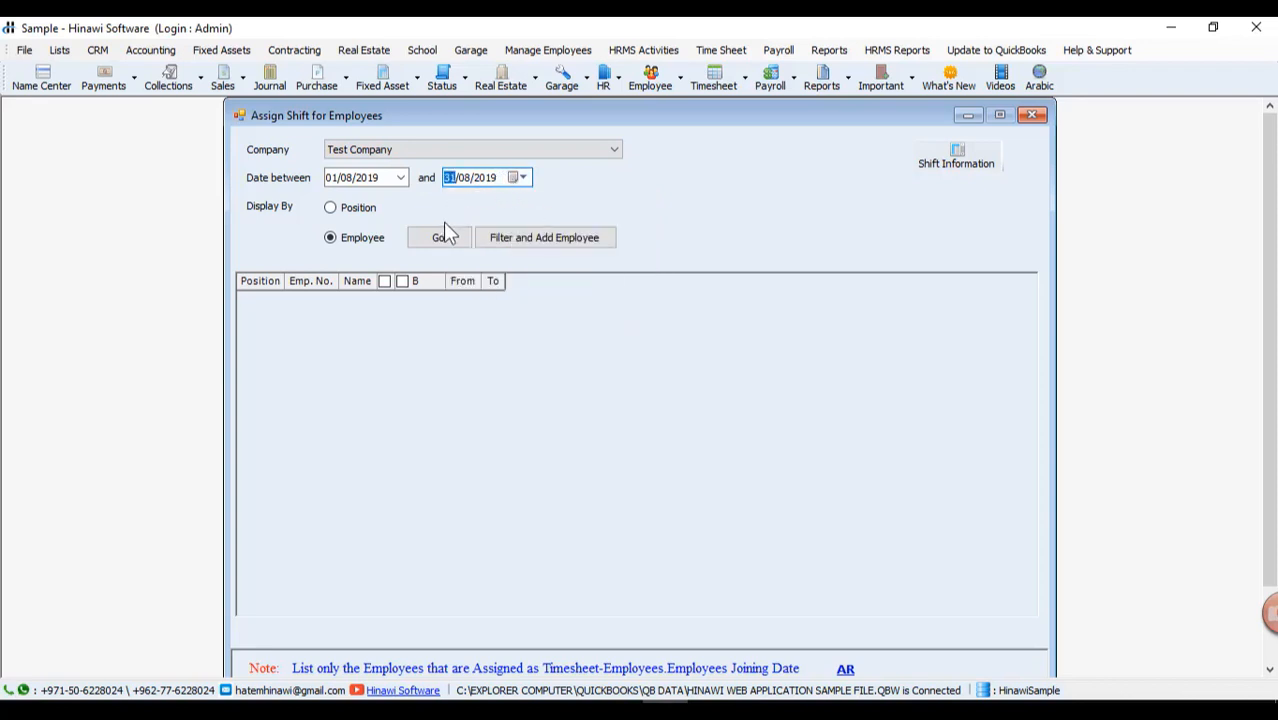
- List Test Company's employees in the employee filter, select them all, and add them to the shift assignment
left_click(535, 240)
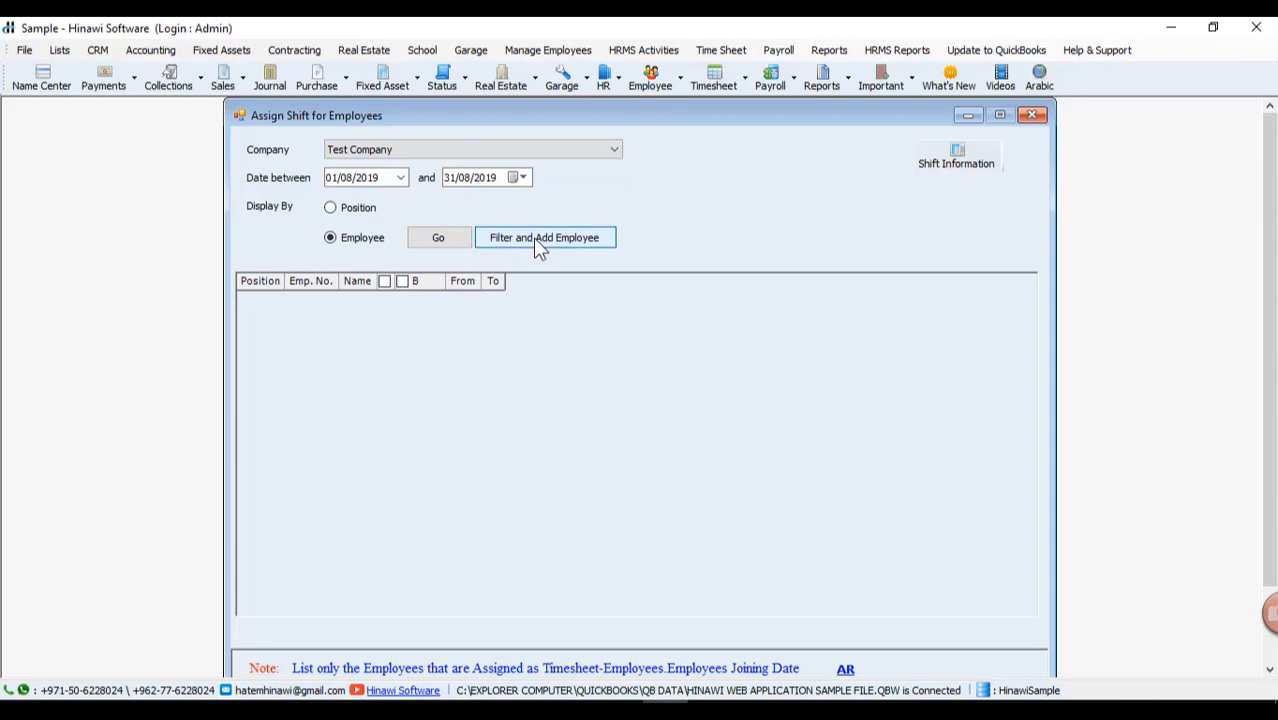
left_click(1002, 169)
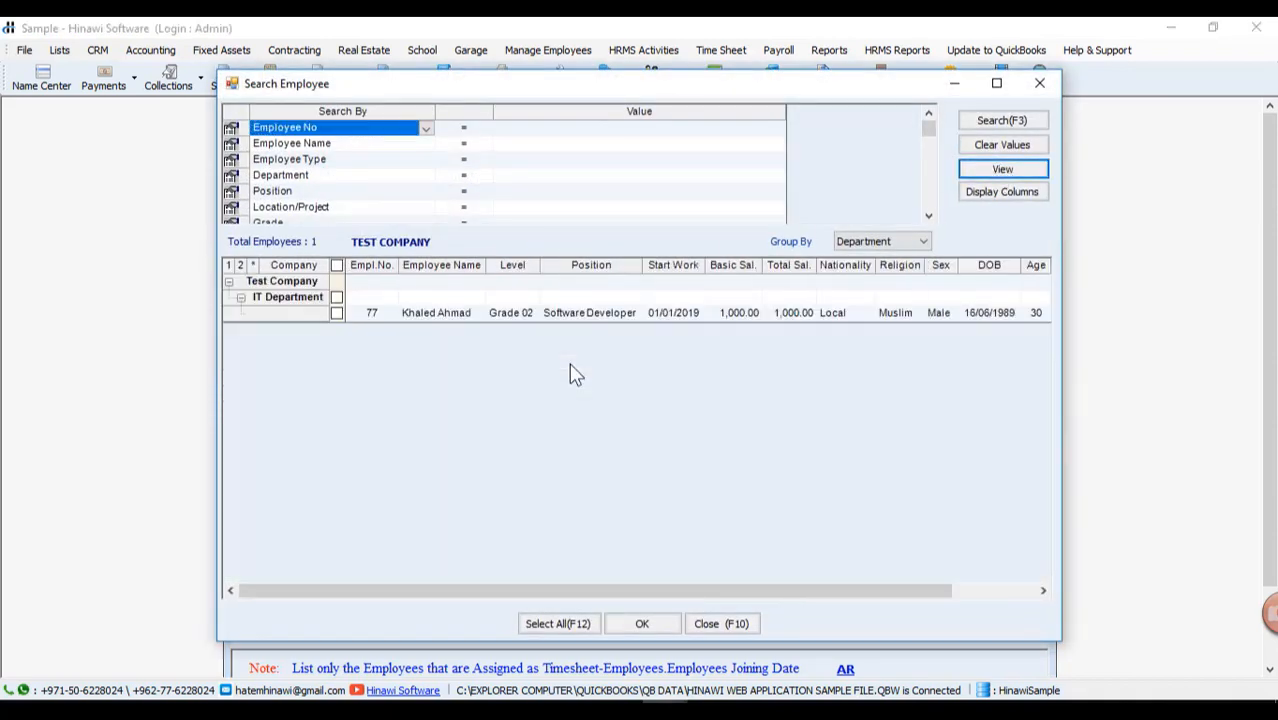
left_click(548, 623)
left_click(638, 625)
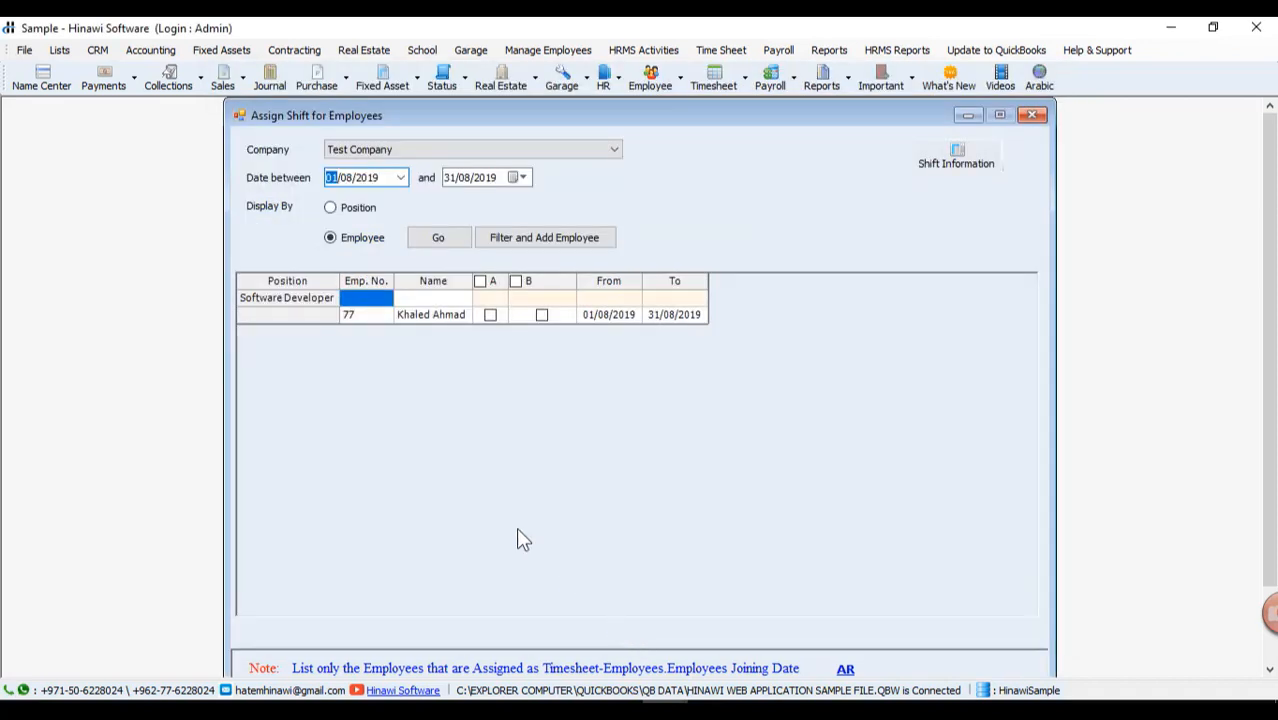
- Assign shift A to the Software Developer employee, save the record, and close the shift assignment form
left_click(489, 316)
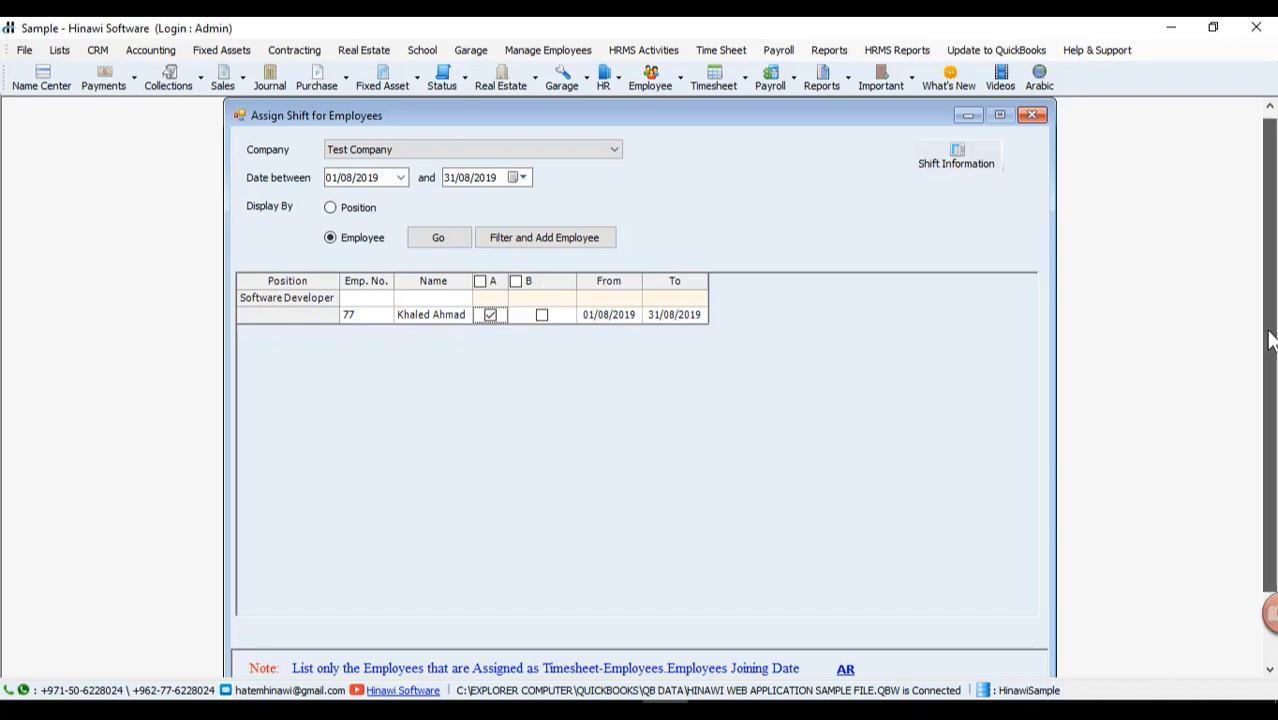
left_click_drag(1270, 341, 1271, 381)
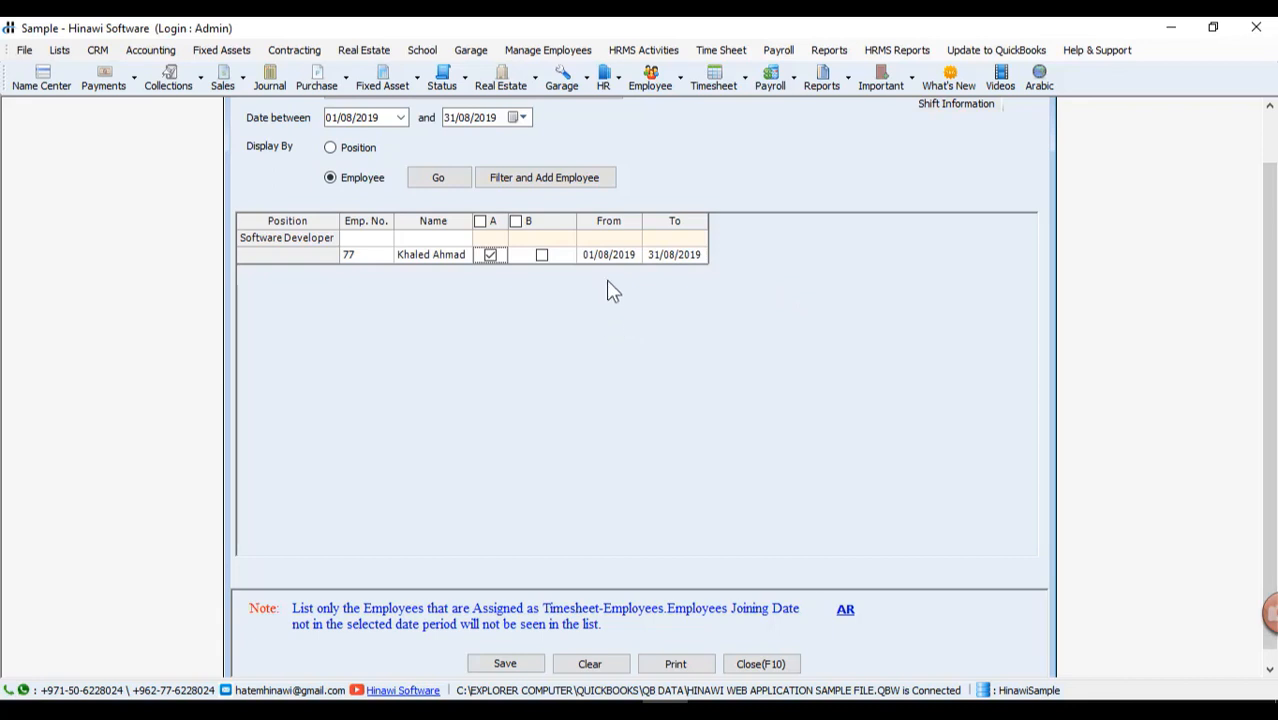
left_click(503, 665)
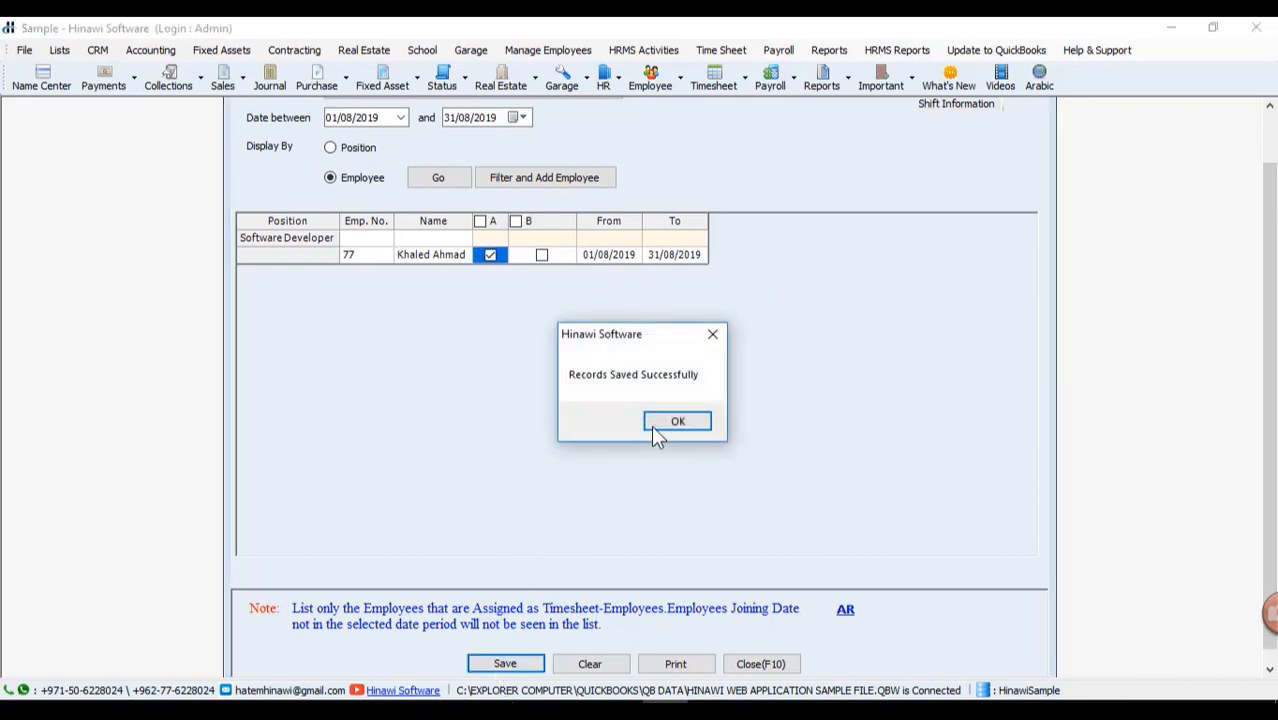
left_click(656, 422)
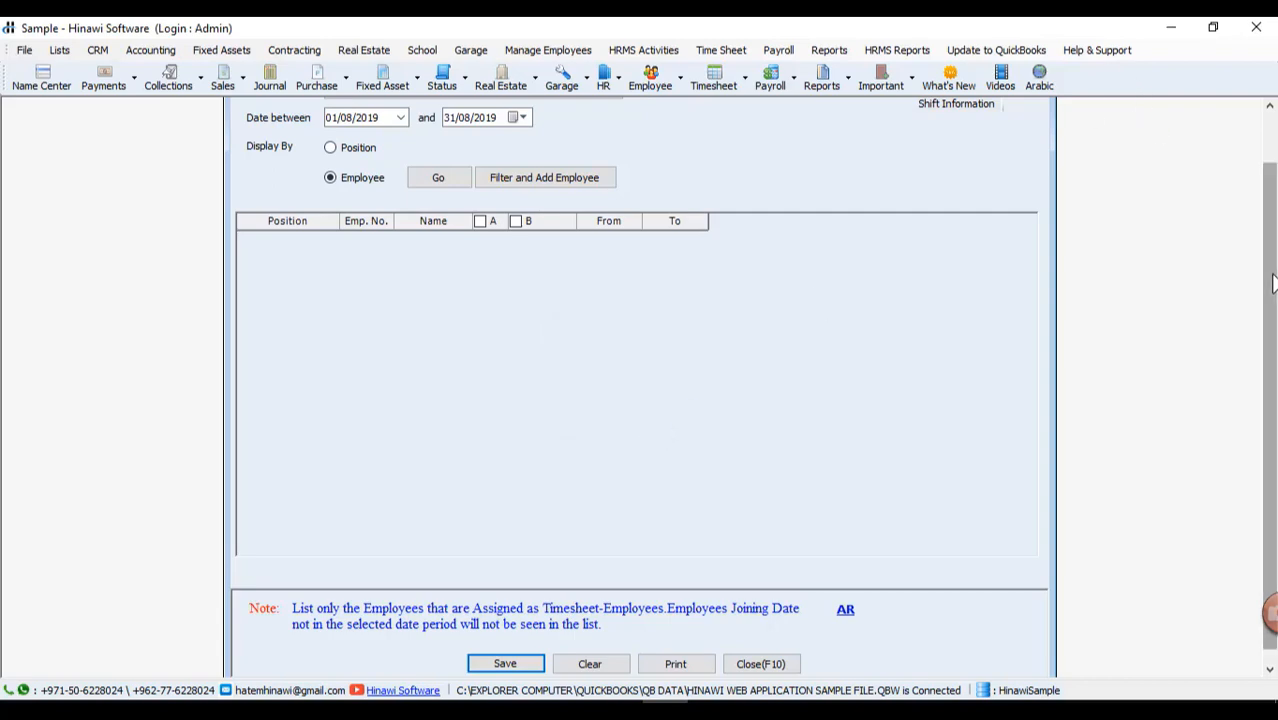
scroll(1270, 278, "up", 2)
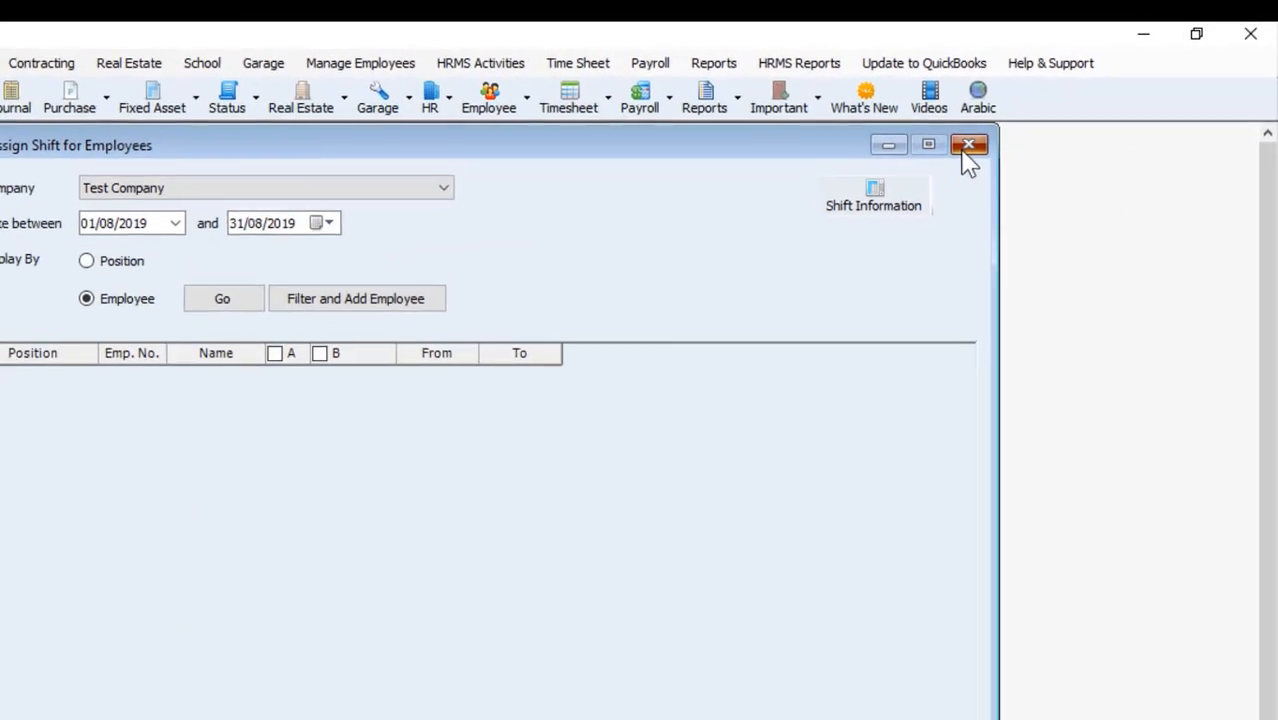
left_click(1004, 111)
- Create a detailed time sheet for Test Company, set its period from 01/08/2019 to 31/08/2019, and display that period
left_click(568, 65)
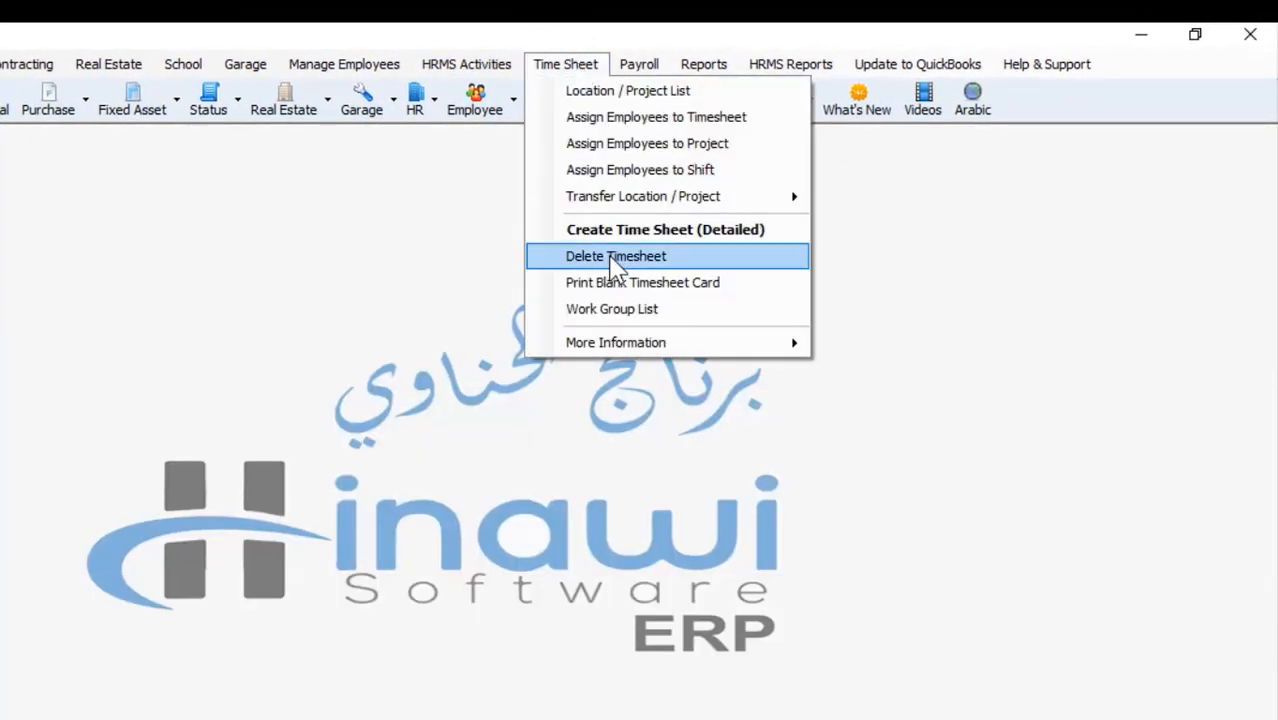
left_click(600, 230)
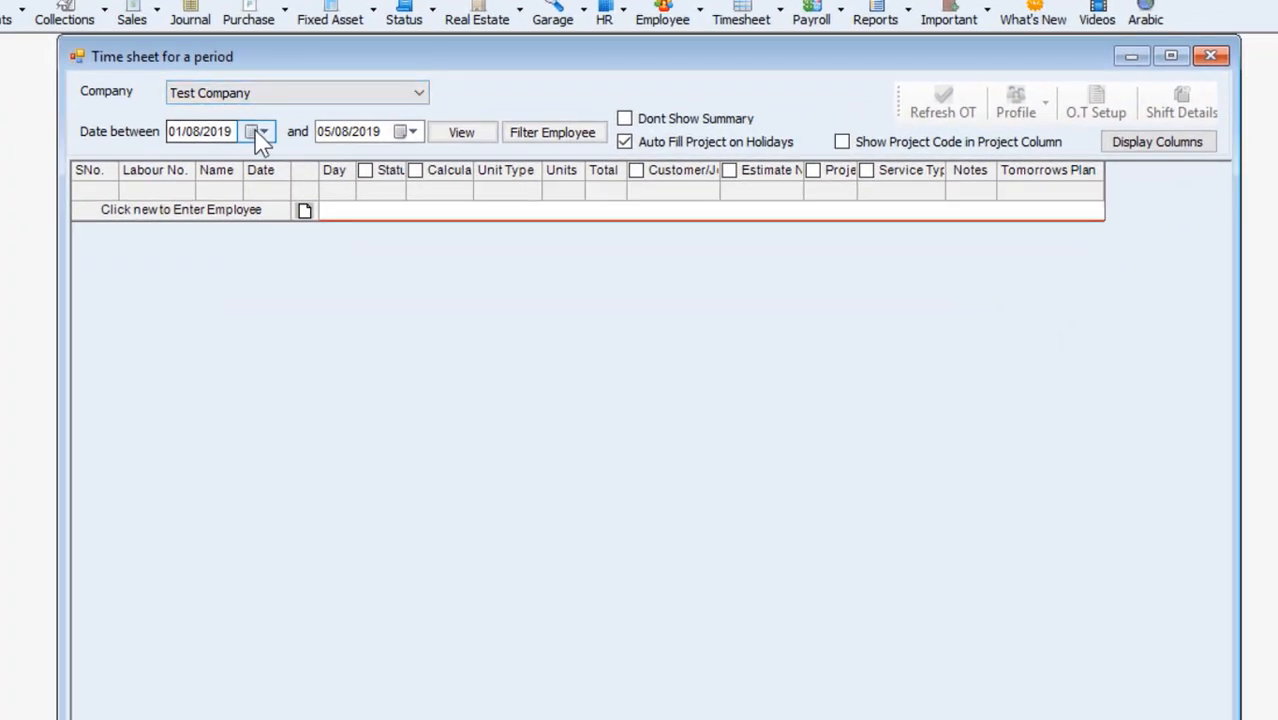
left_click(256, 132)
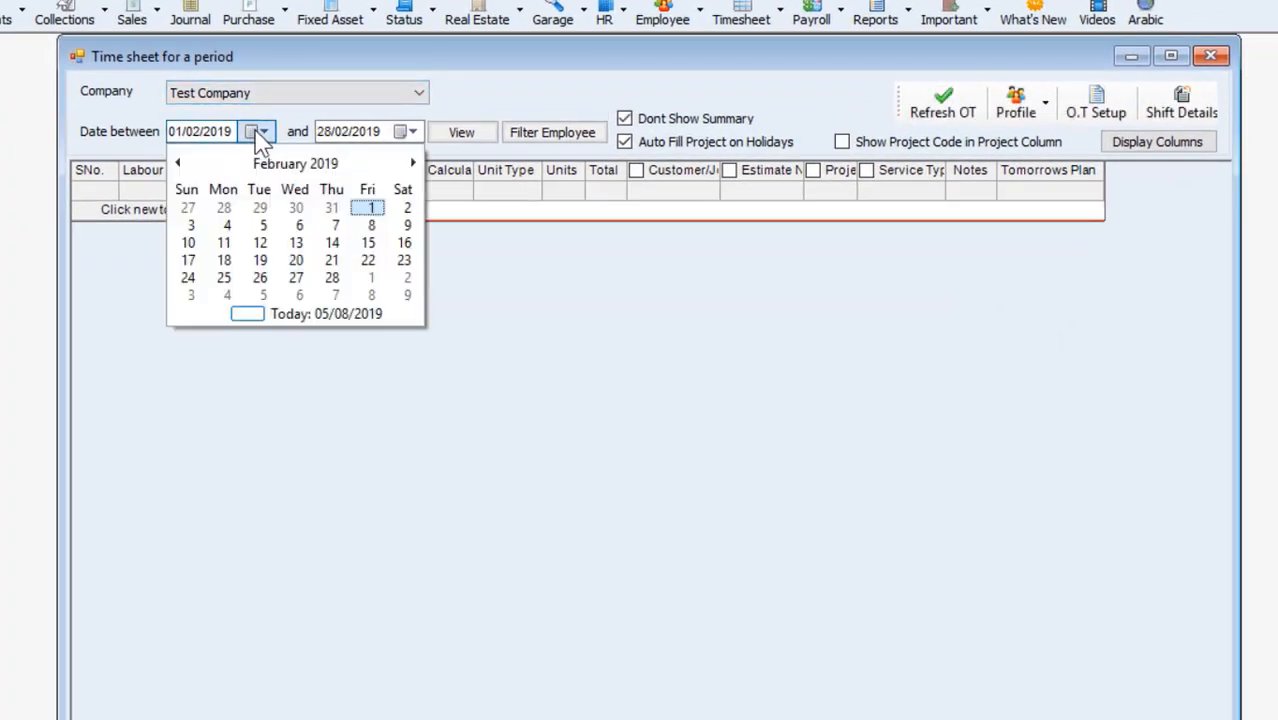
left_click(338, 316)
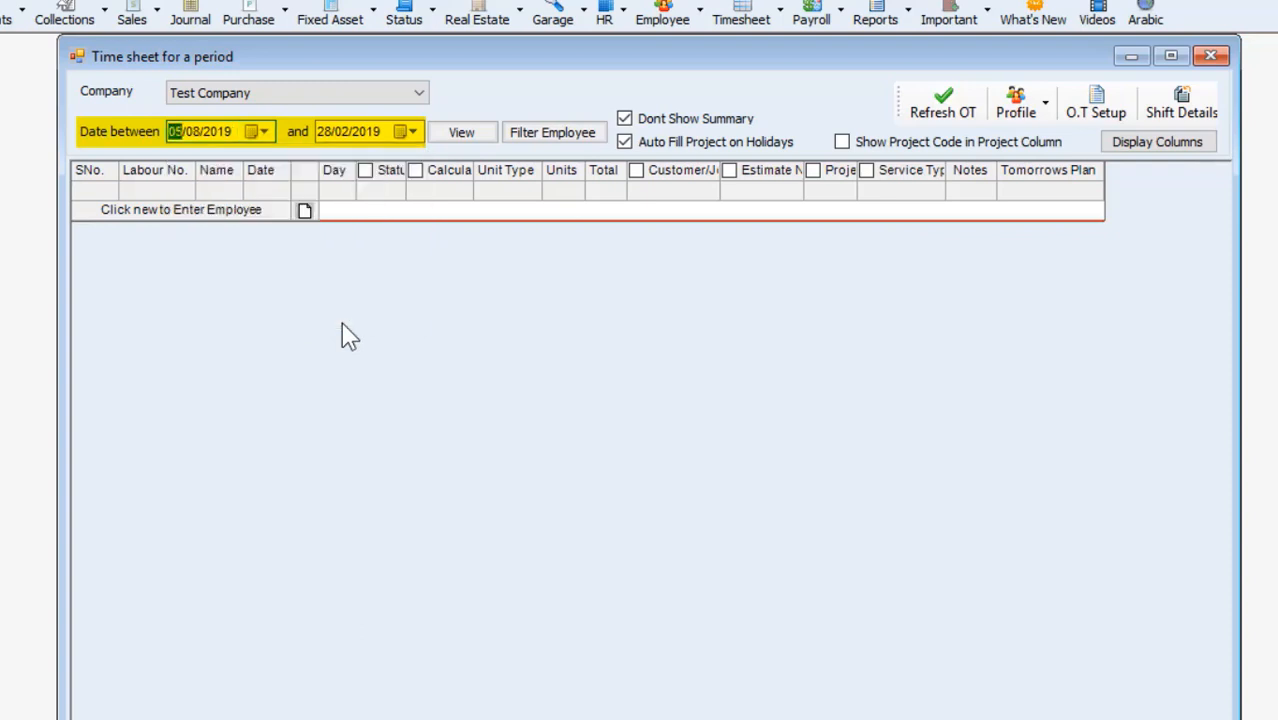
left_click(259, 133)
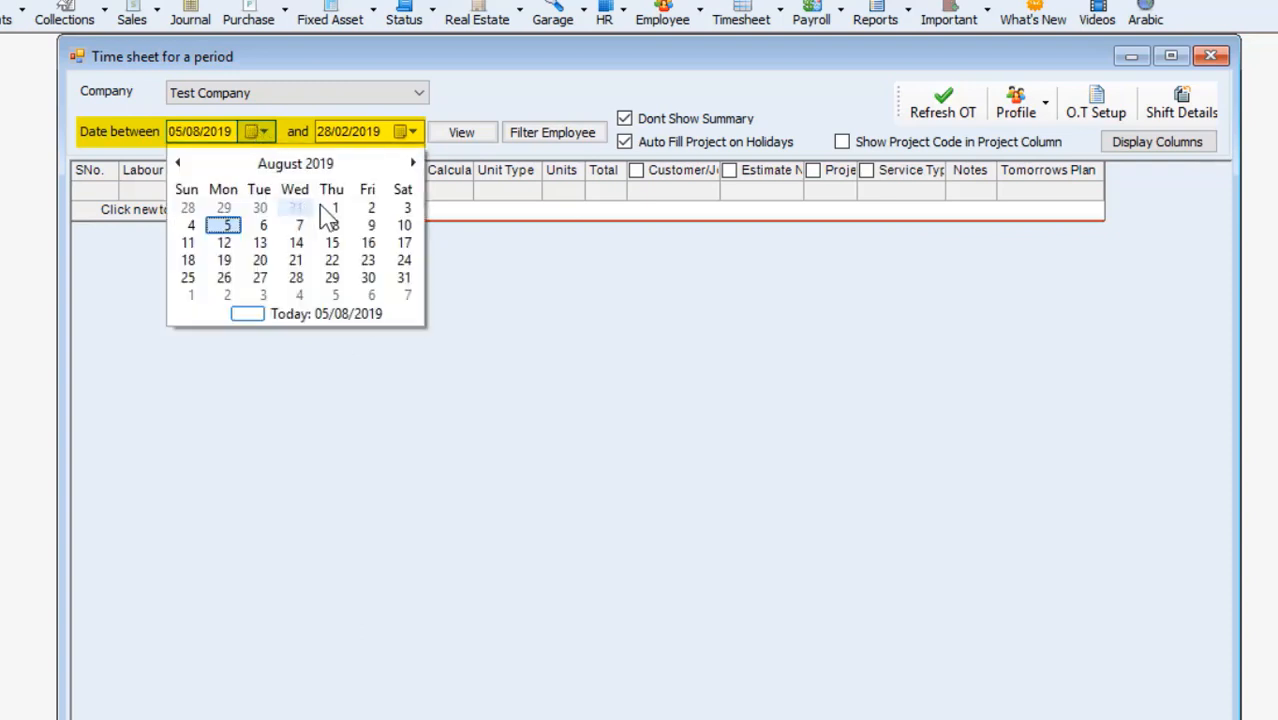
left_click(331, 208)
left_click(410, 132)
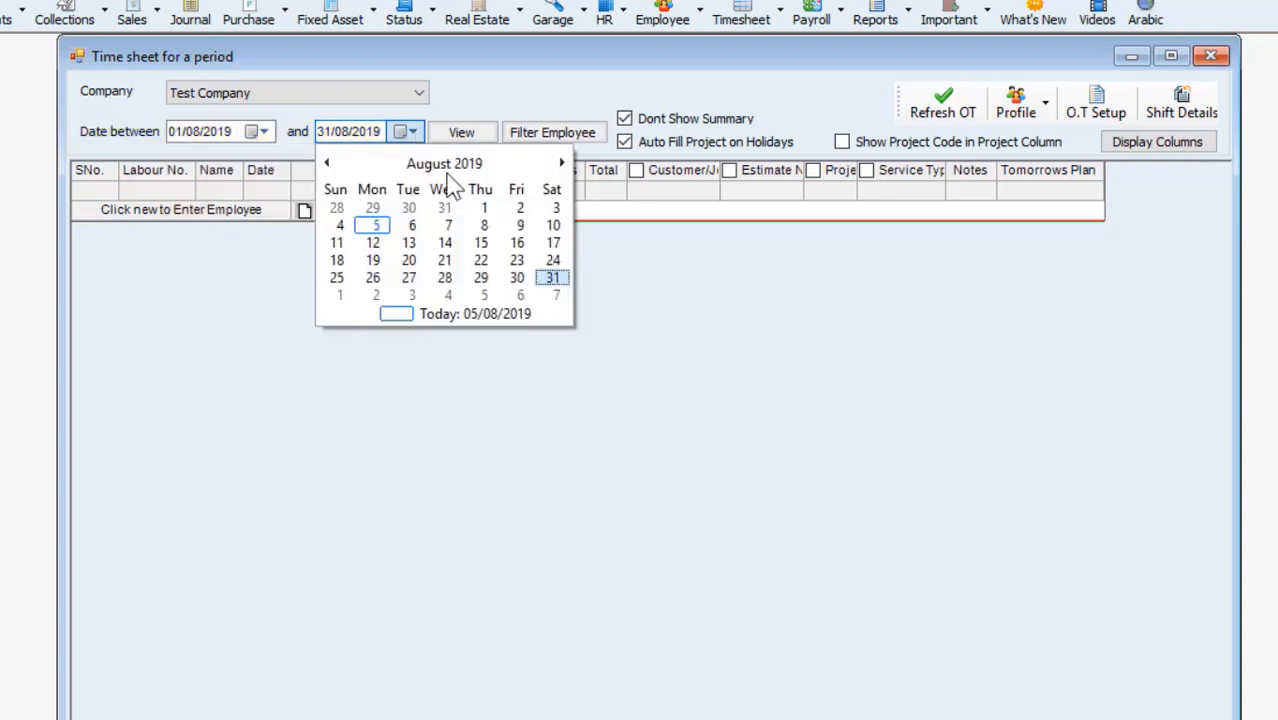
left_click(552, 279)
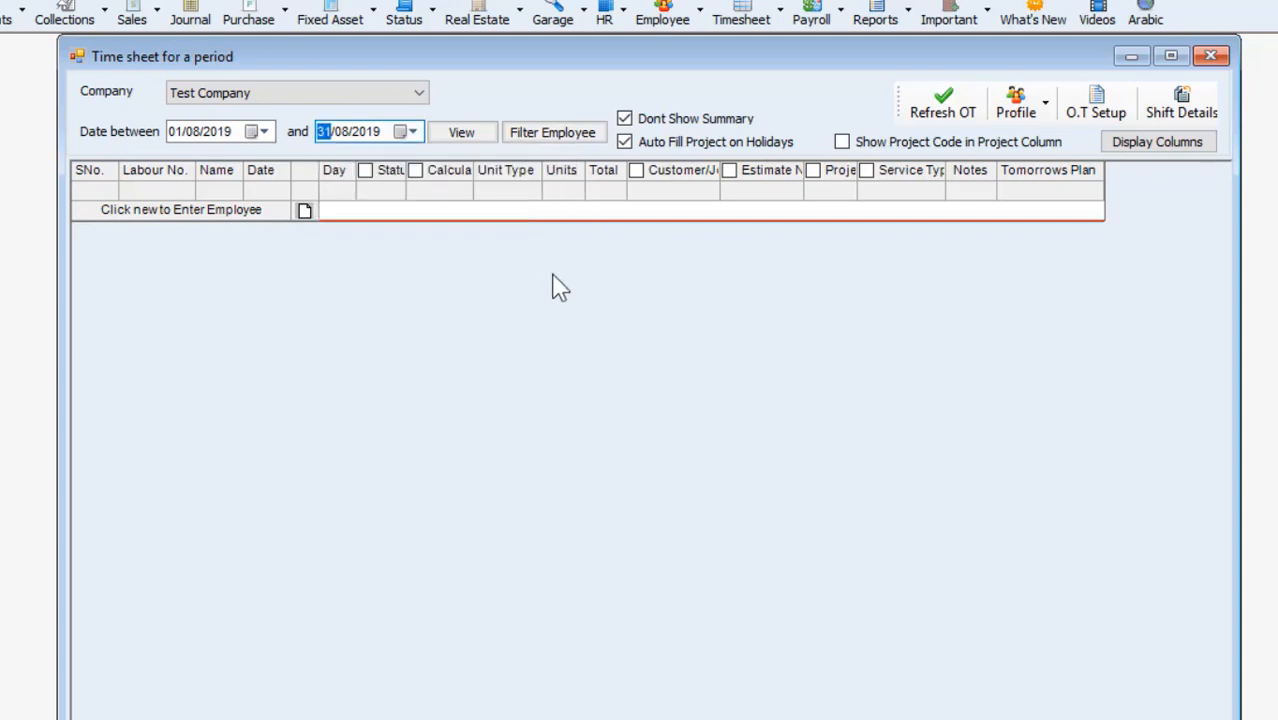
left_click(487, 133)
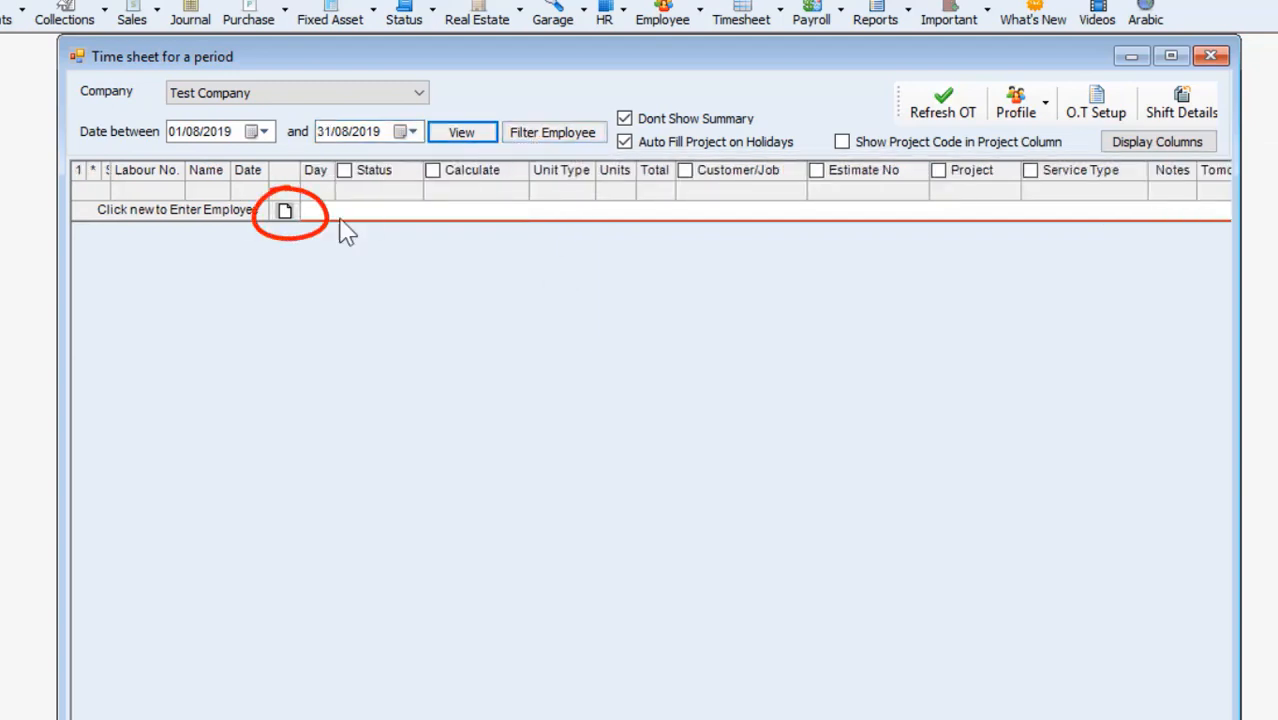
- Add Test Company's listed employee to the August time sheet as a new entry
left_click(285, 212)
left_click(308, 243)
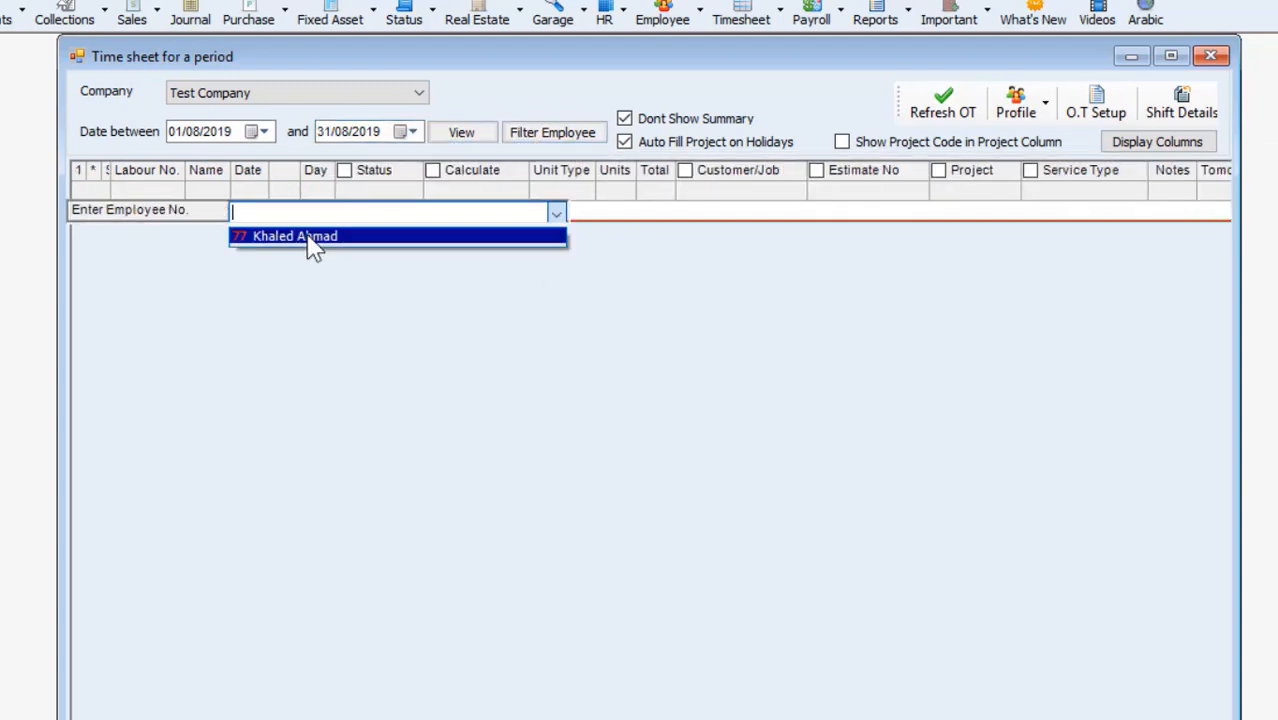
left_click(331, 238)
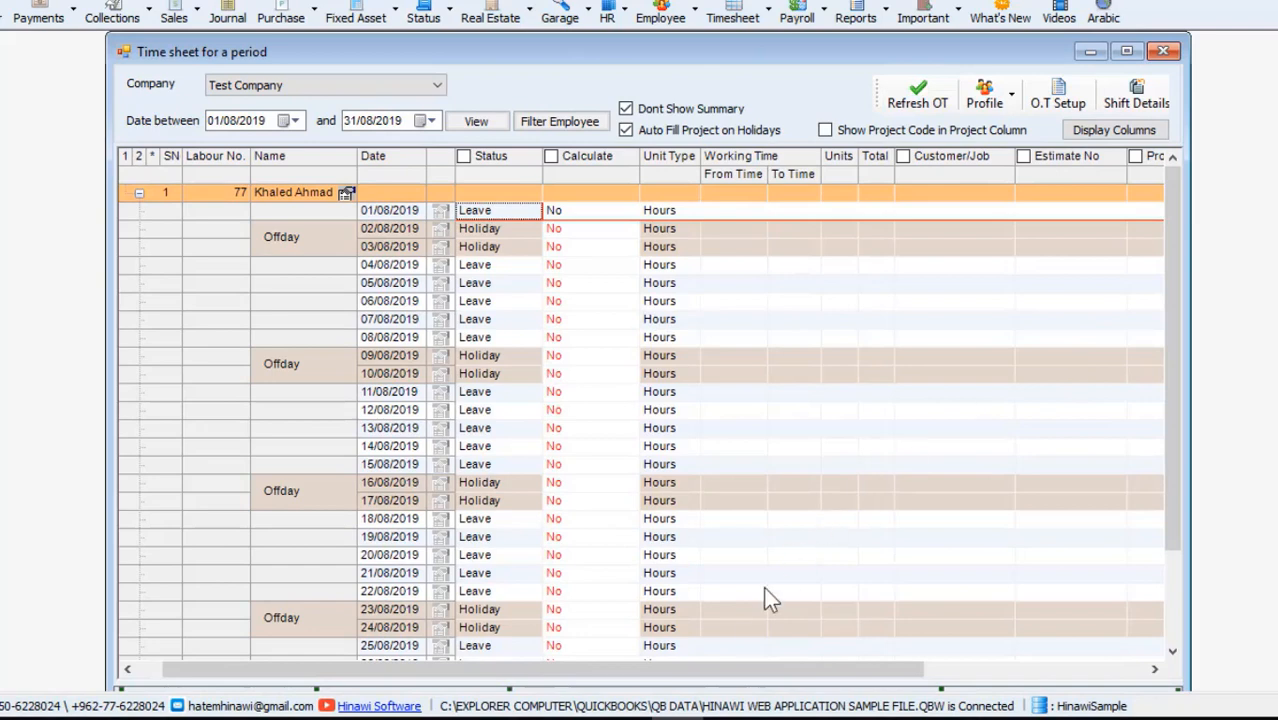
- Examine the customer, estimate, project, service type and notes columns of the employee's daily time sheet rows
left_click_drag(735, 668, 590, 652)
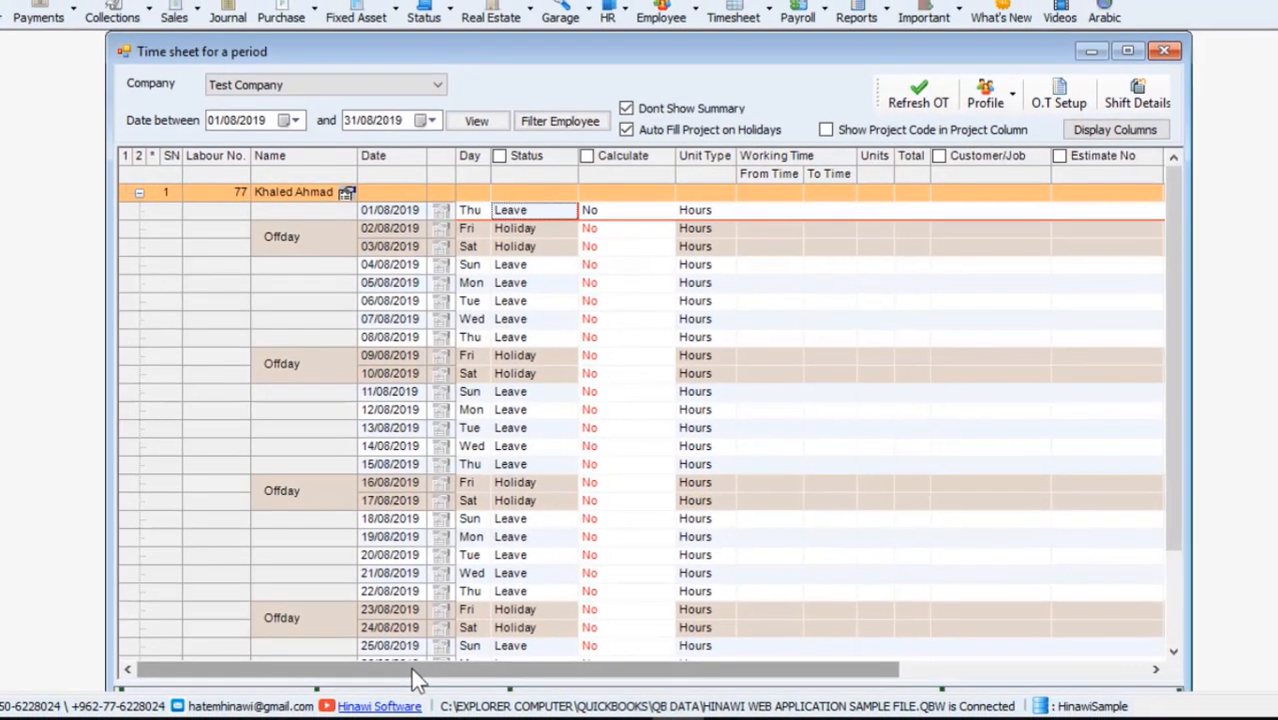
left_click_drag(411, 668, 658, 625)
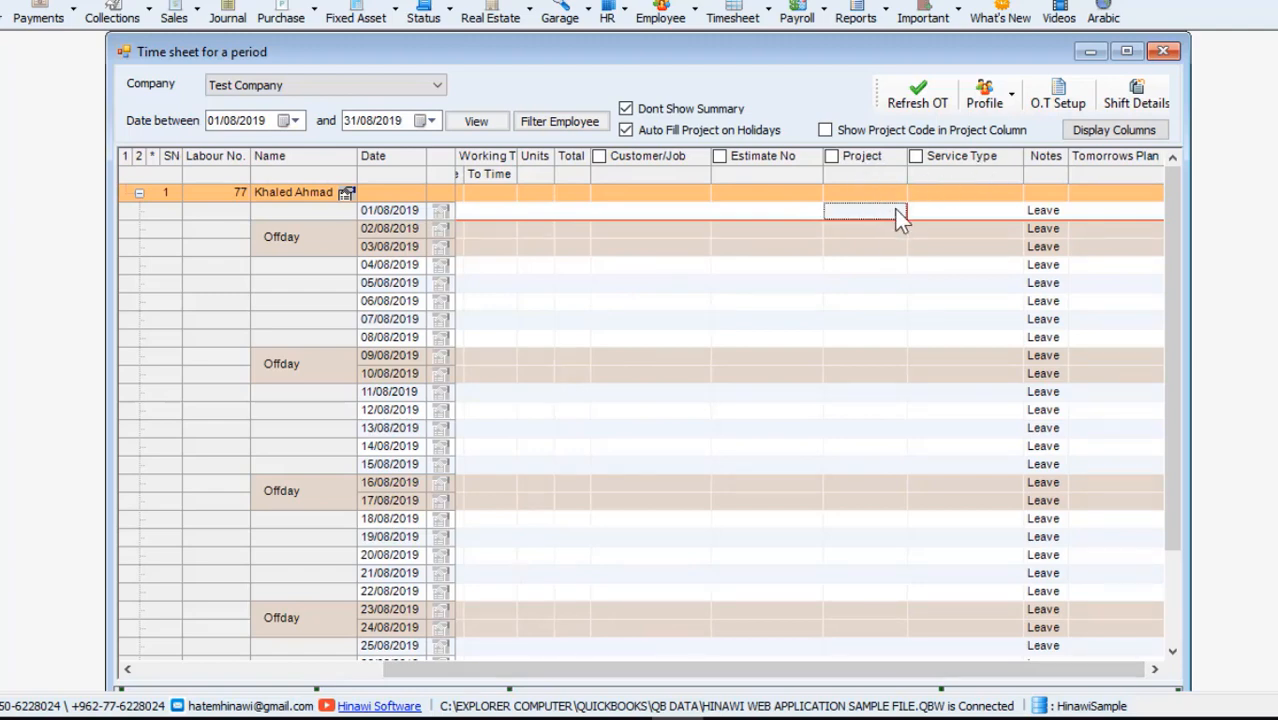
left_click(887, 245)
left_click(760, 7)
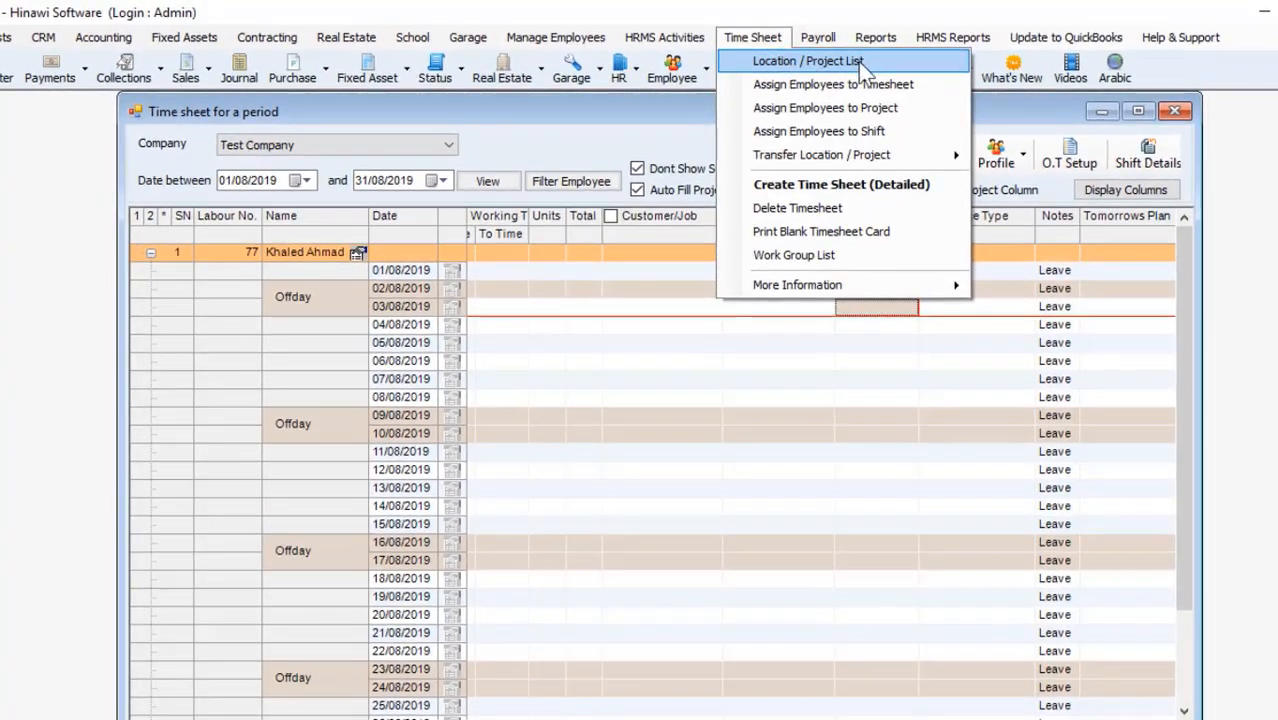
left_click(922, 451)
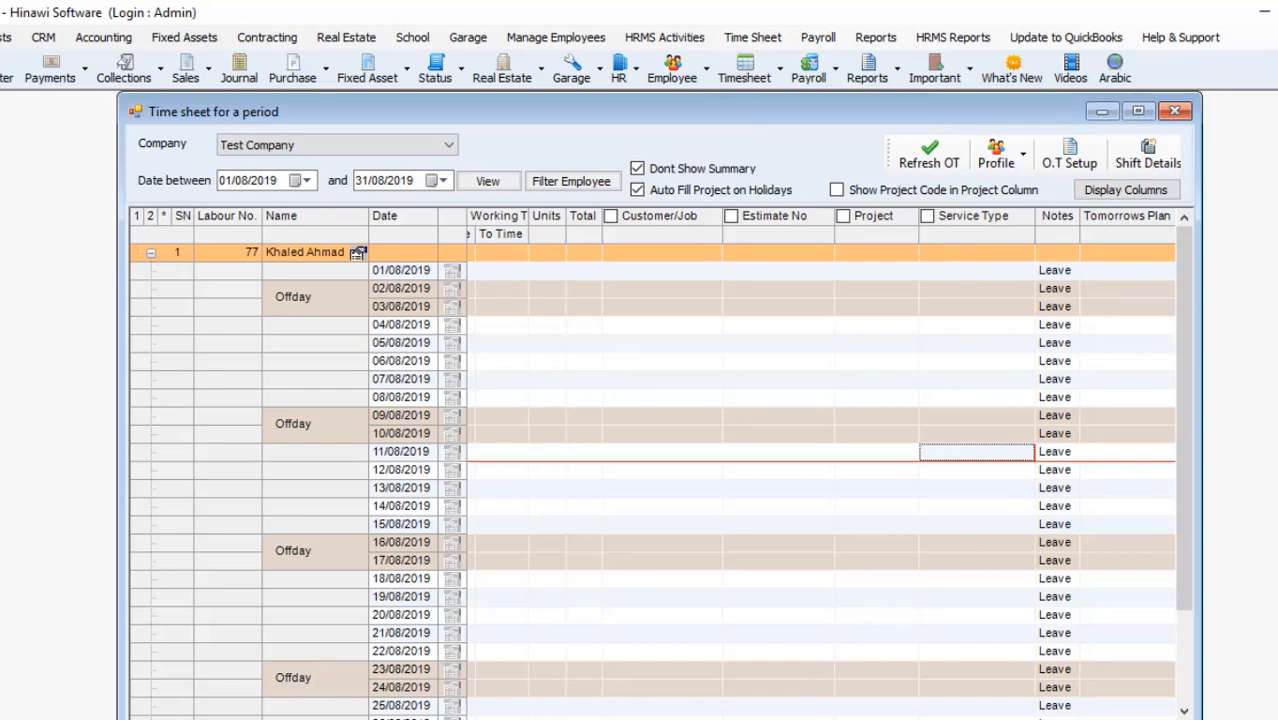
left_click_drag(680, 719, 460, 719)
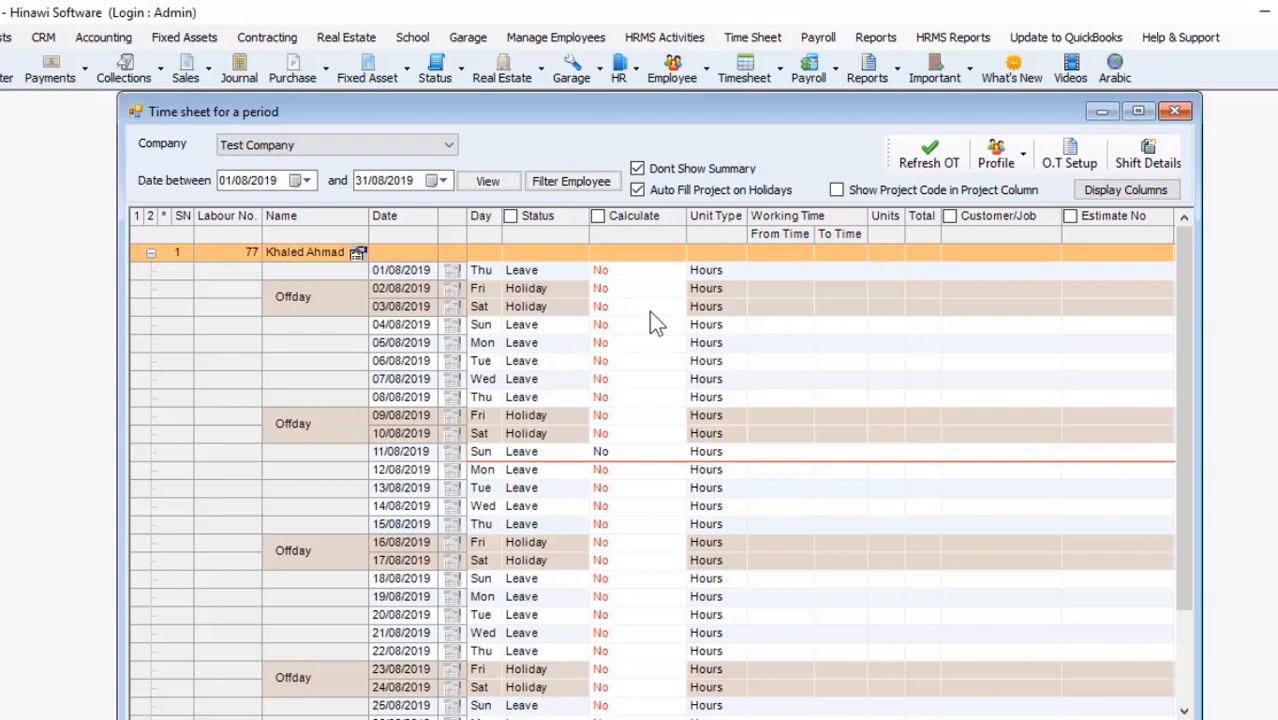
- Examine the day, status and calculate entries of the employee's first time sheet days, including the Friday and Saturday off days
left_click(541, 306)
left_click(486, 290)
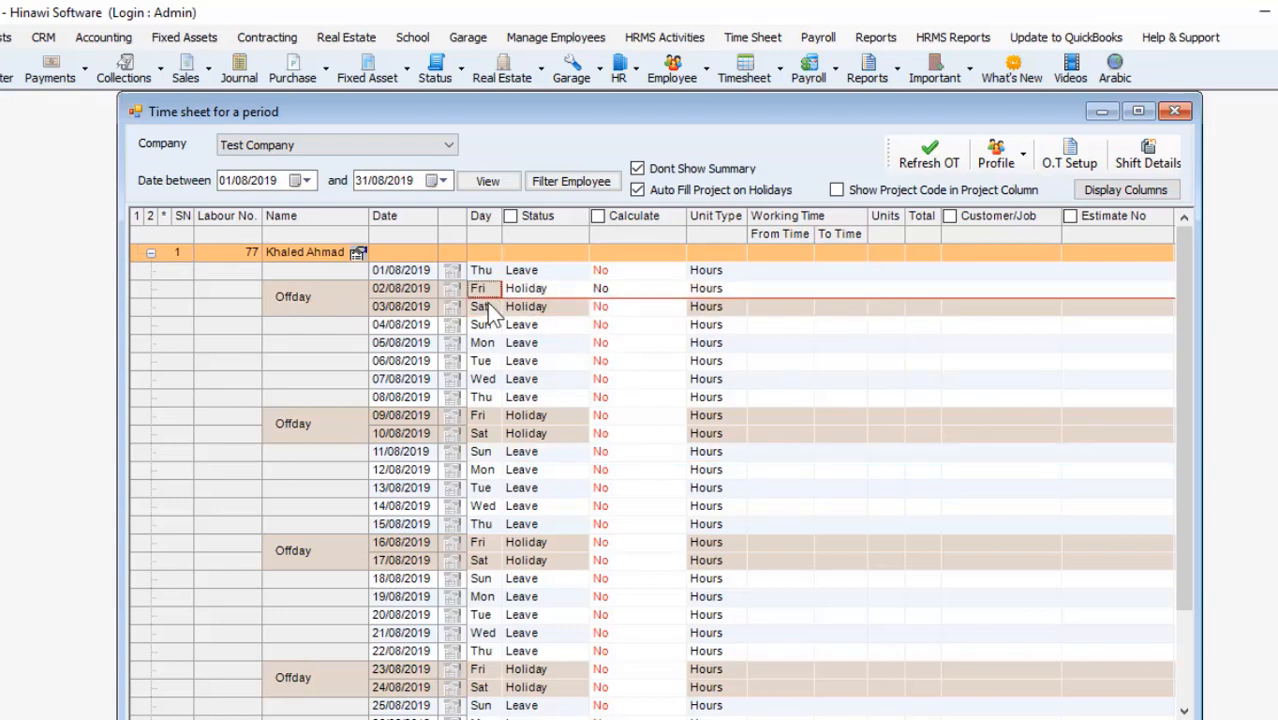
left_click(484, 306)
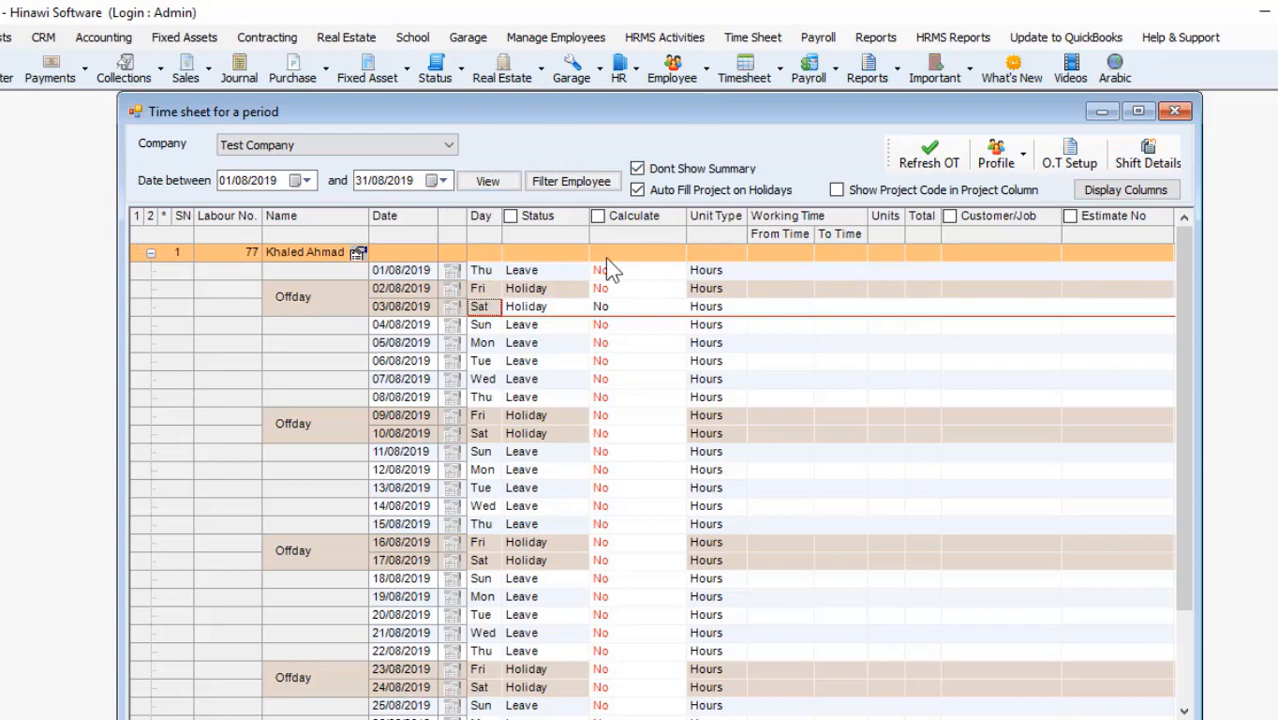
left_click(536, 302)
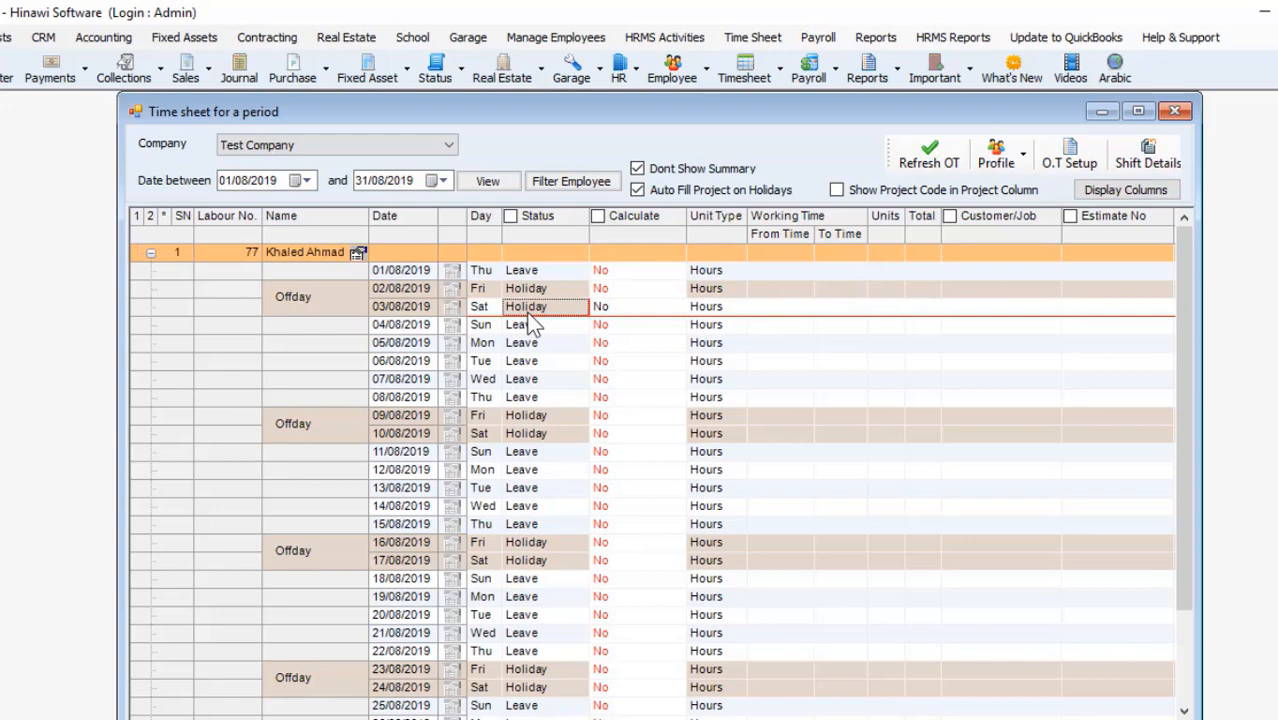
left_click(607, 271)
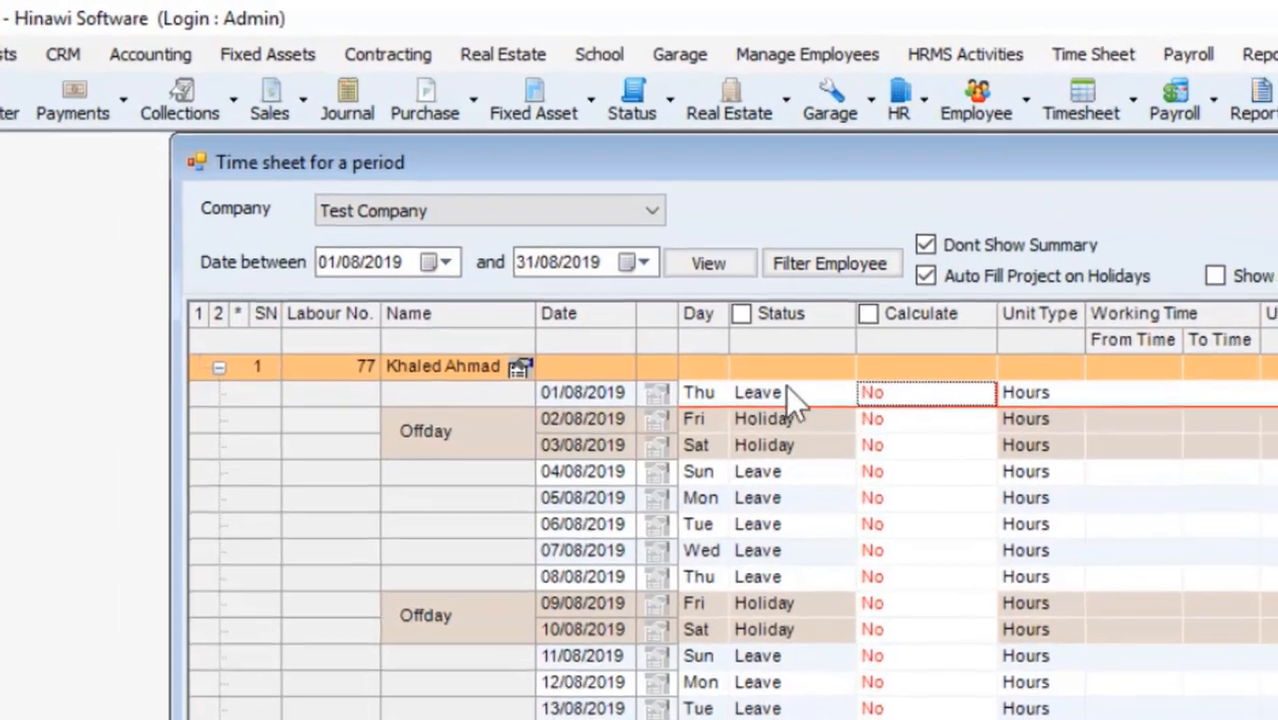
left_click(770, 391)
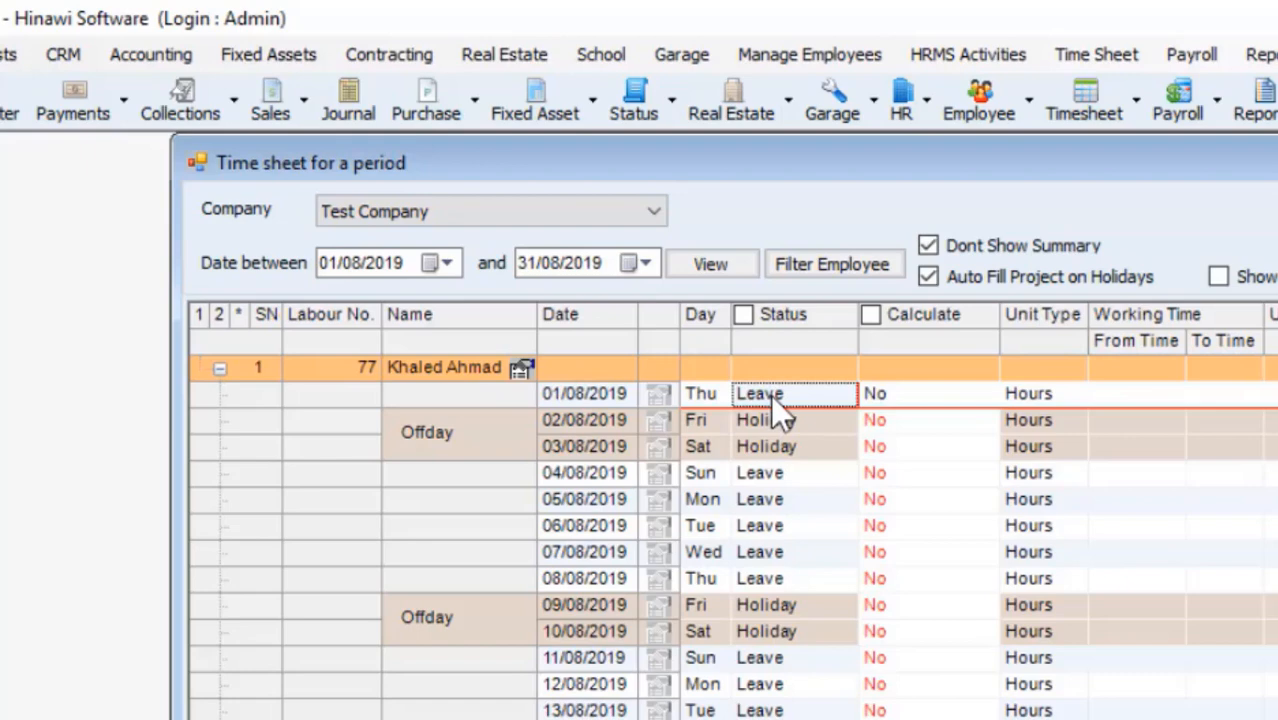
left_click(770, 430)
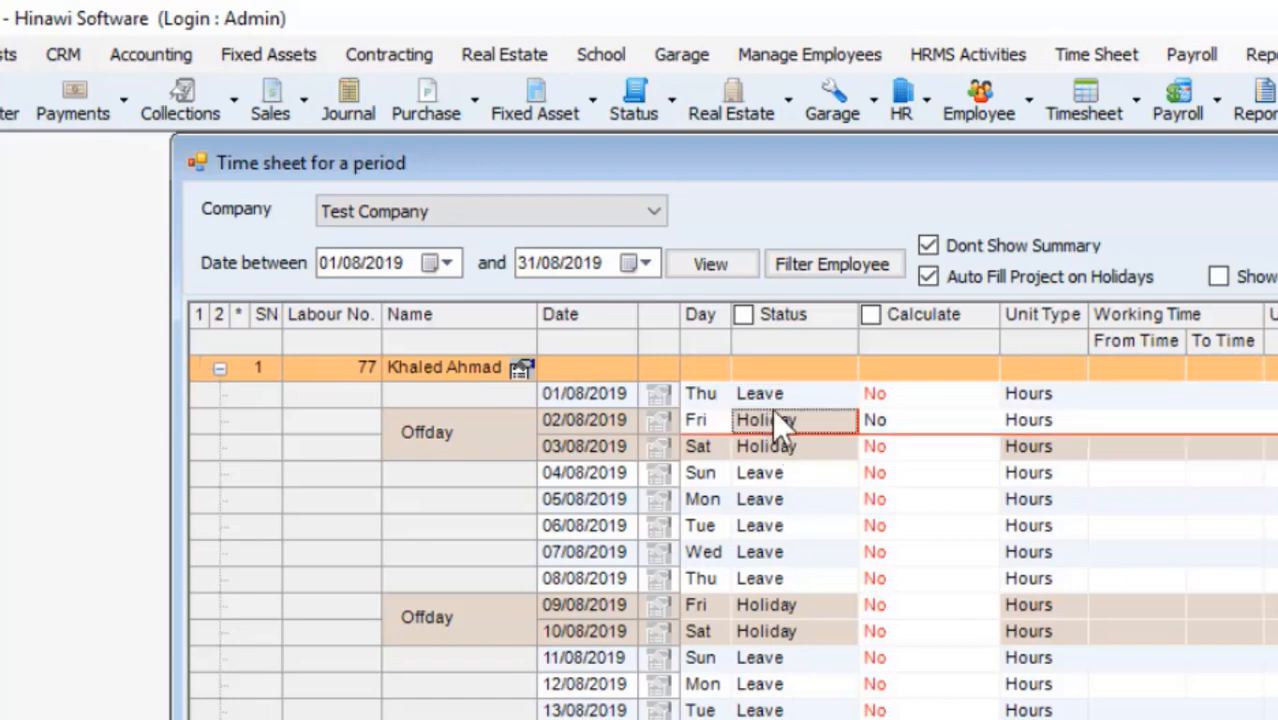
left_click(884, 418)
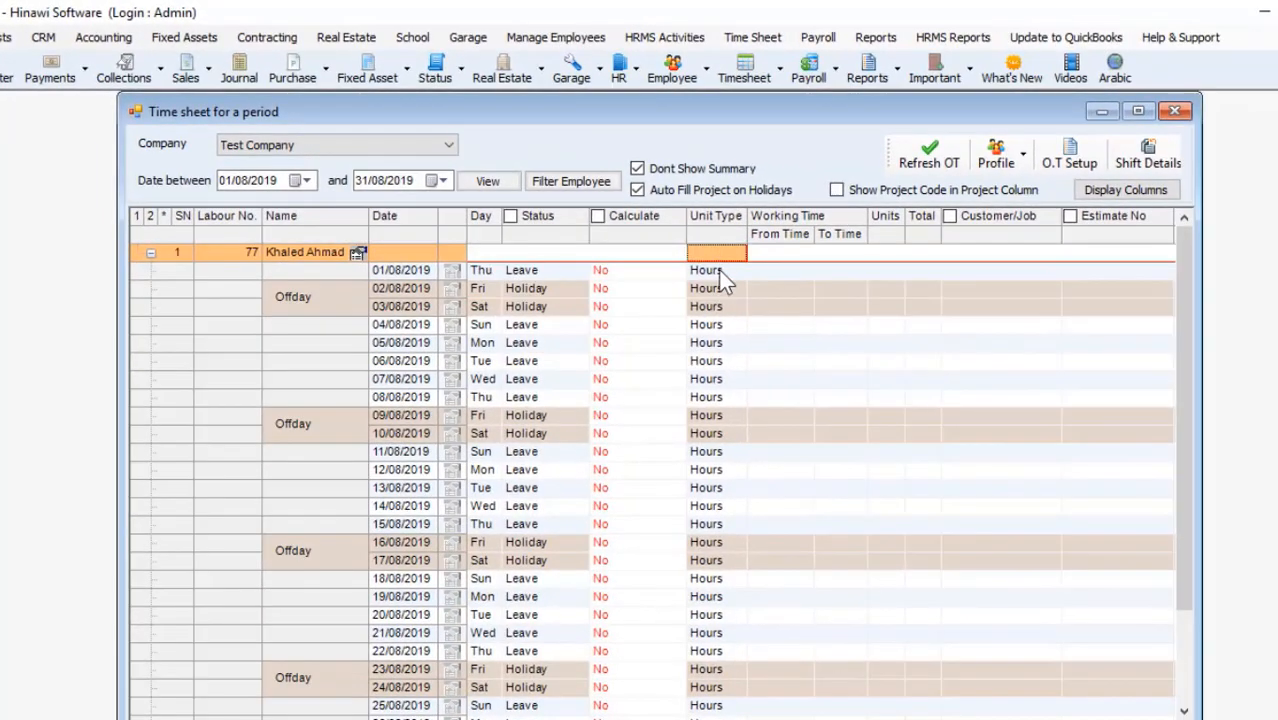
- Examine the unit type, working time and units columns, and review the remaining rows and columns of the employee's time sheet
left_click(1046, 402)
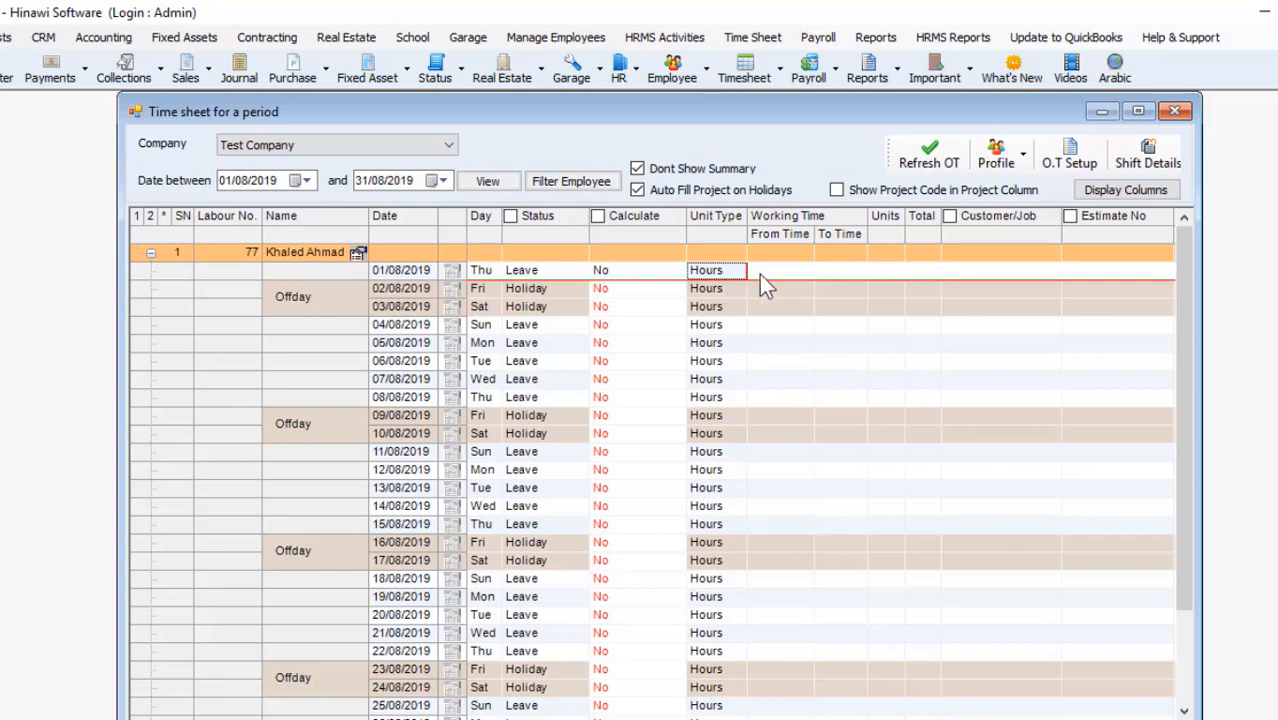
left_click(888, 272)
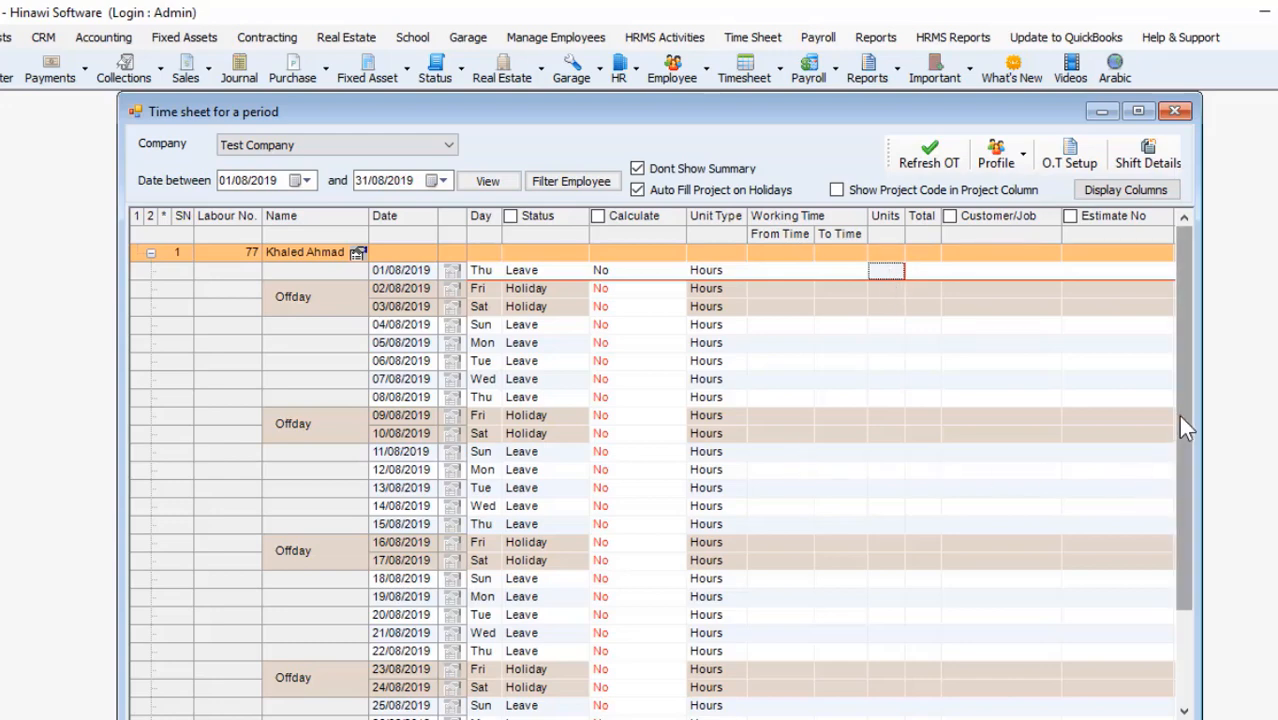
left_click_drag(1184, 425, 1150, 306)
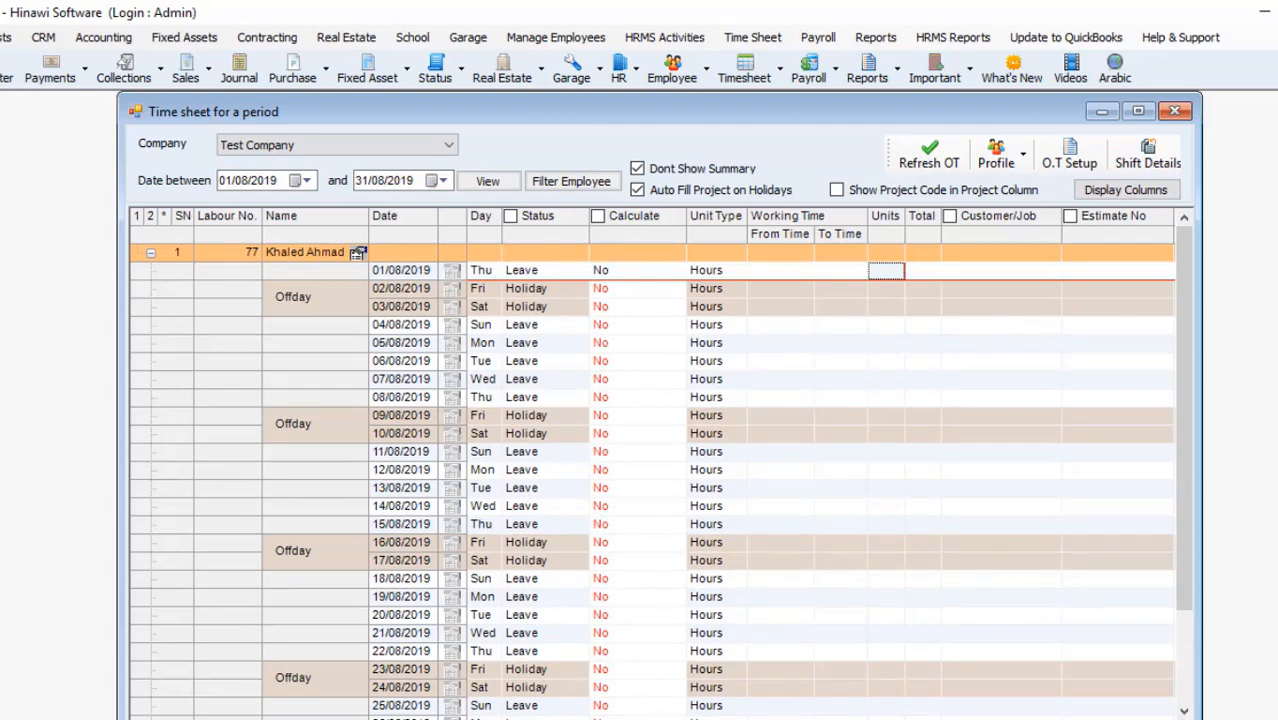
left_click_drag(770, 718, 771, 692)
left_click(550, 345)
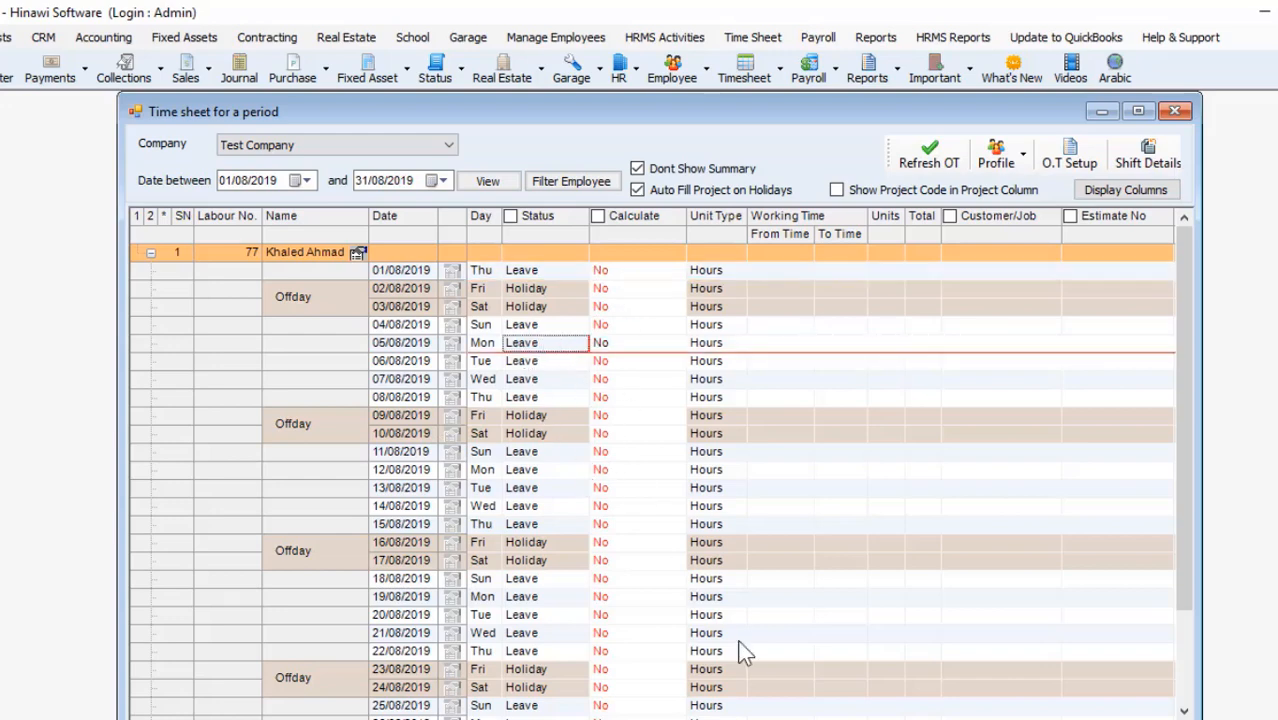
left_click_drag(770, 719, 1033, 719)
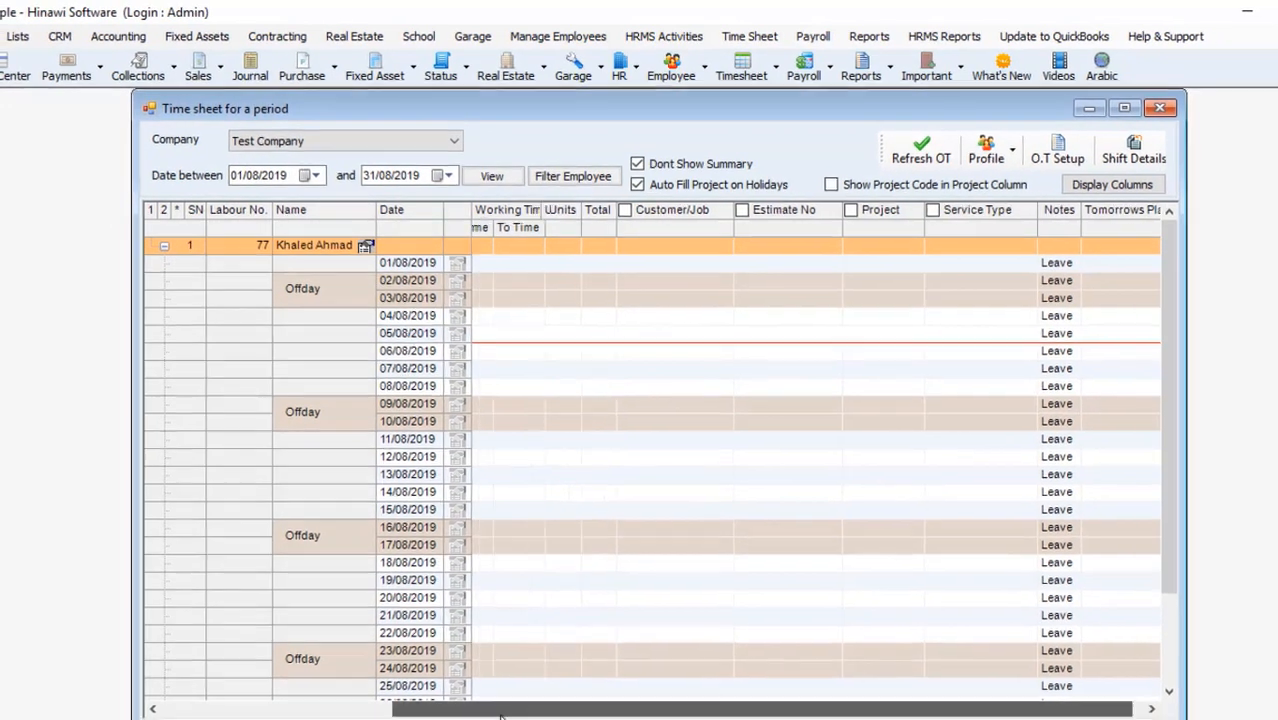
left_click_drag(599, 719, 343, 719)
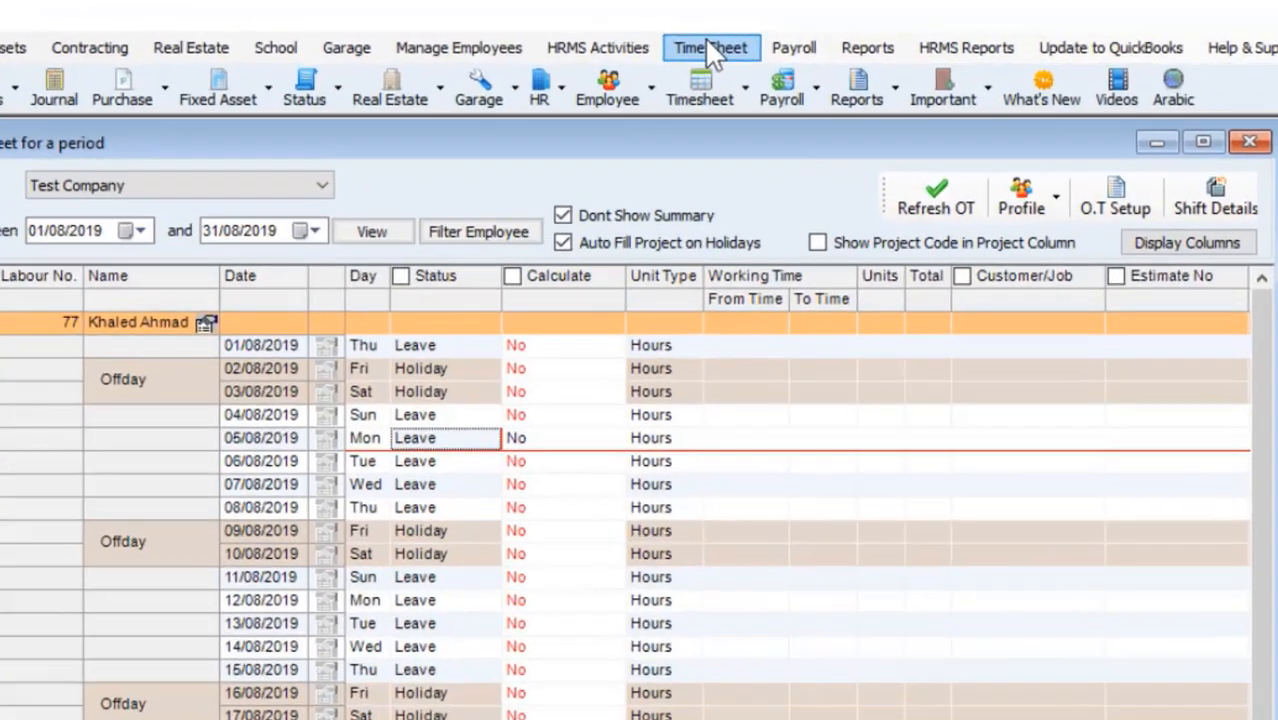
left_click(711, 48)
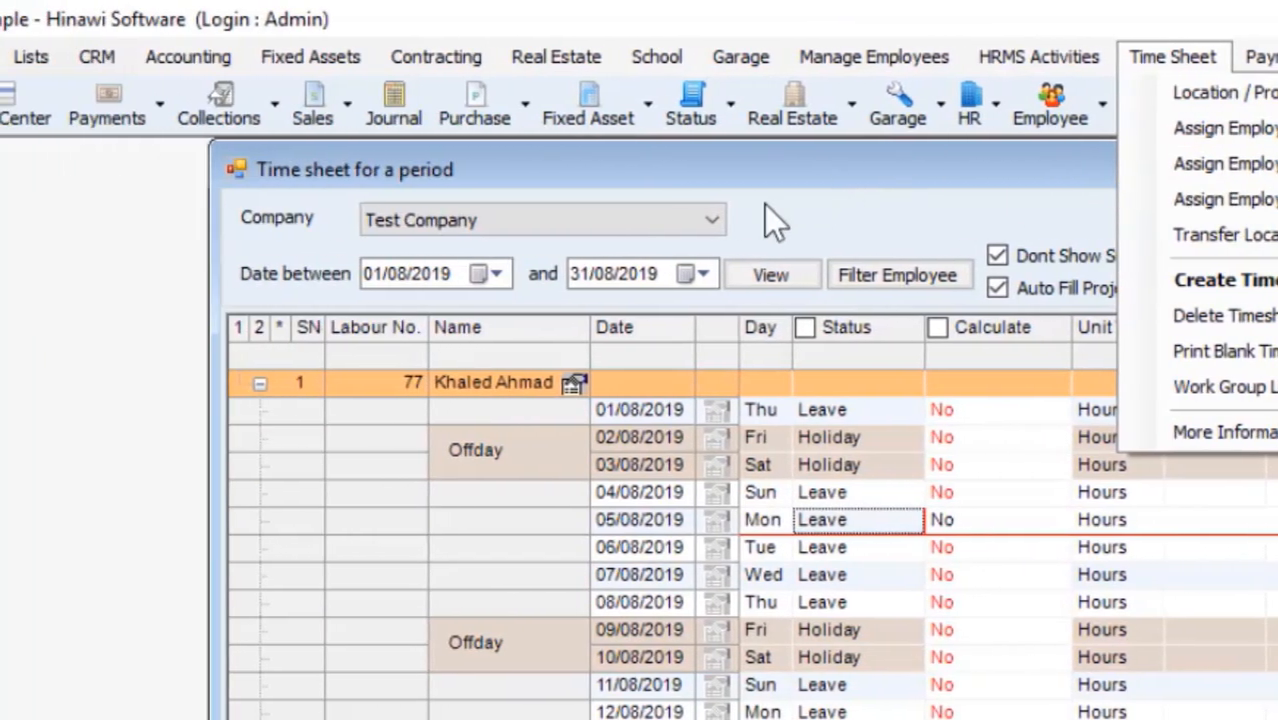
left_click(421, 274)
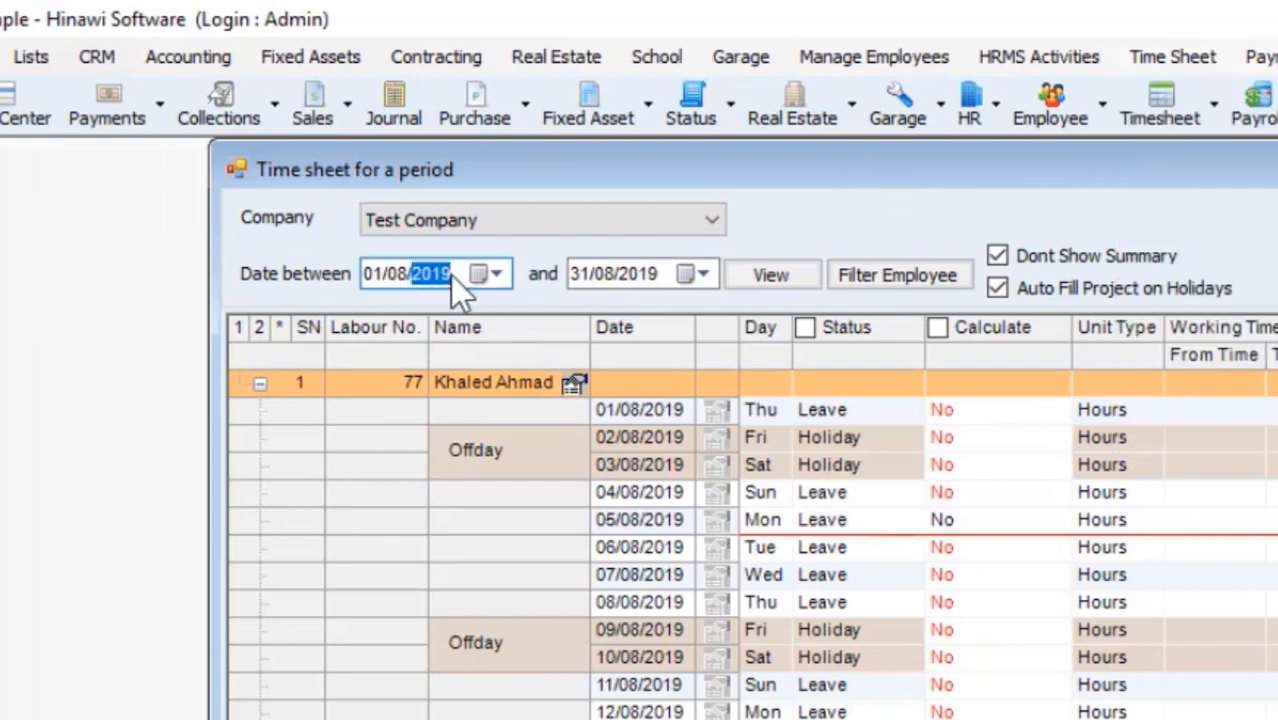
left_click(657, 274)
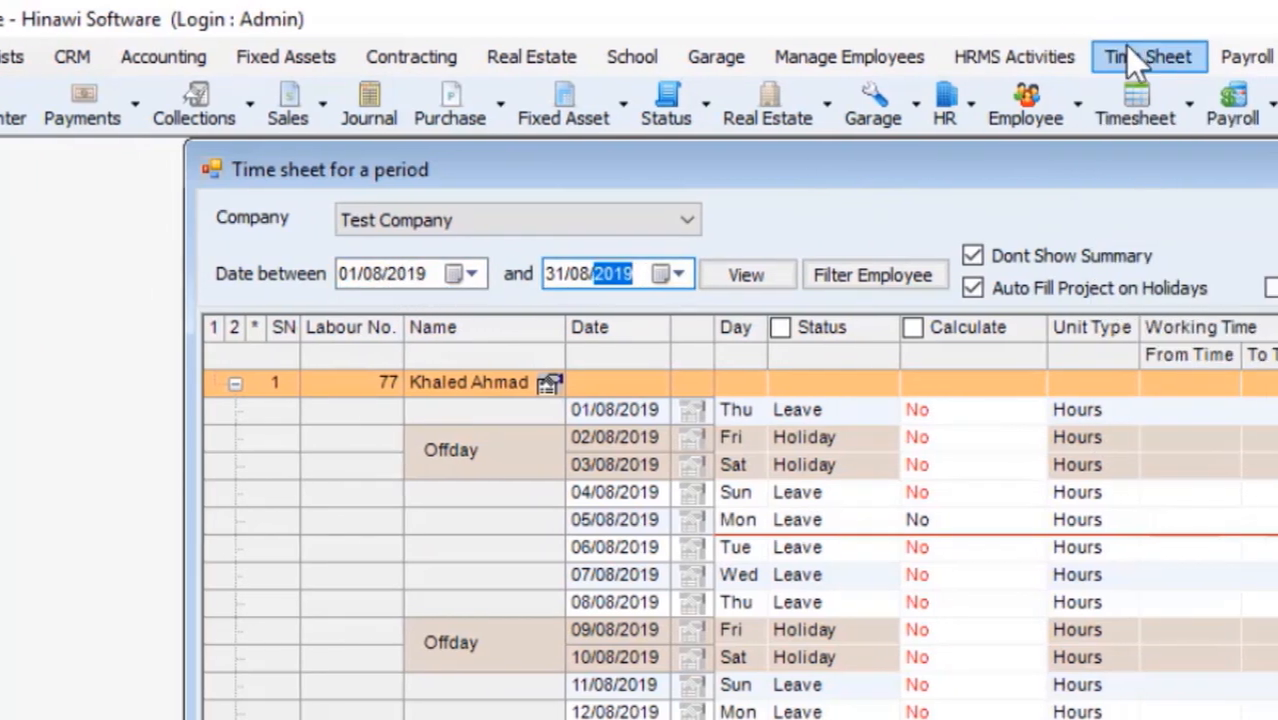
left_click(1152, 55)
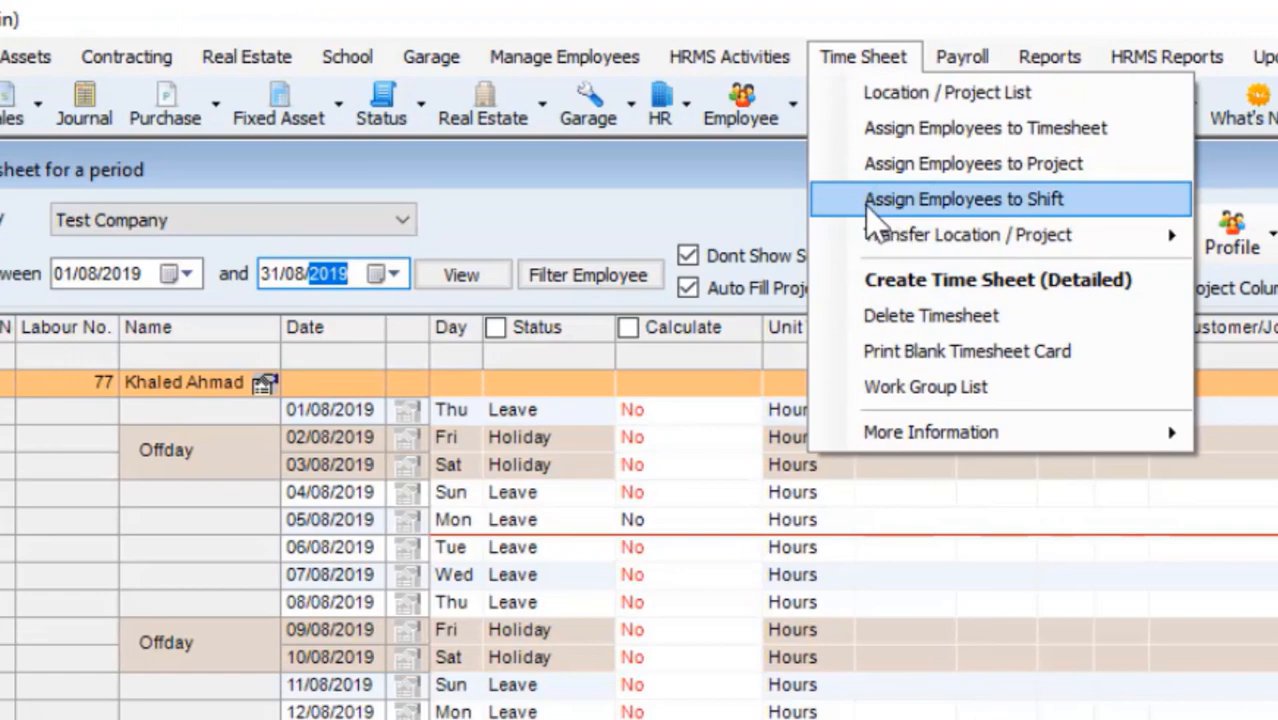
left_click(660, 190)
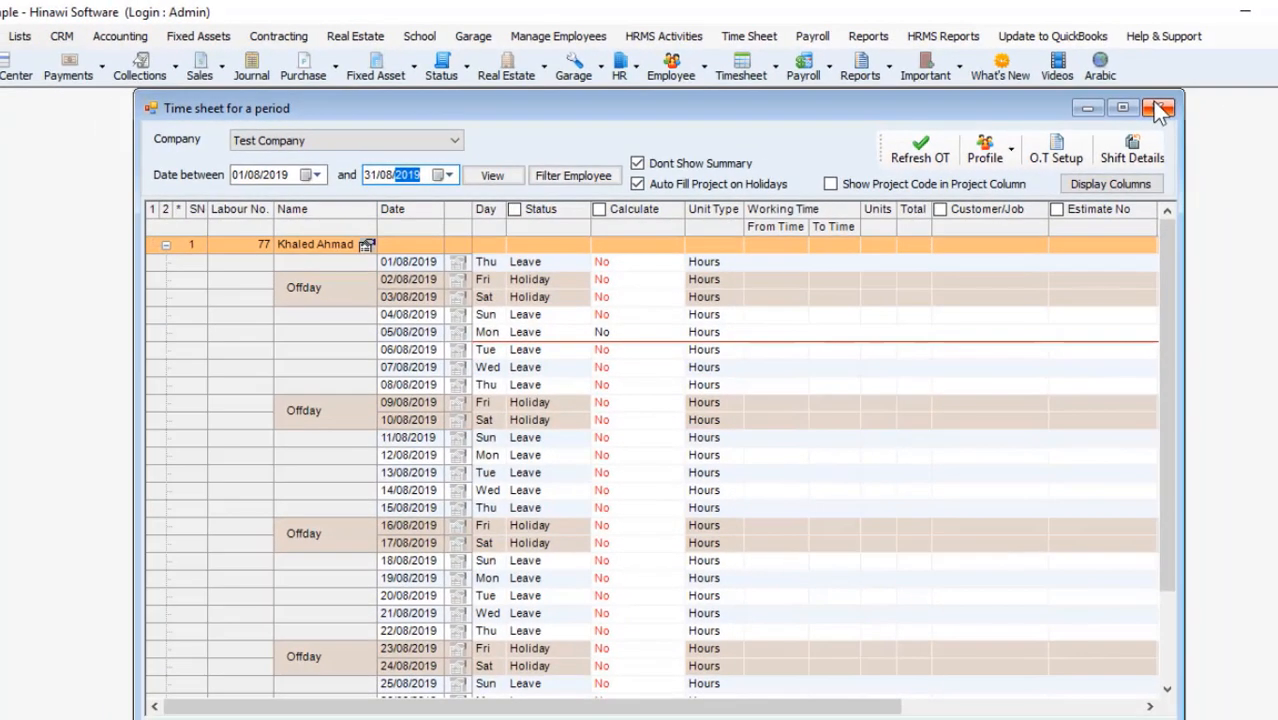
- Close the time sheet without saving the changes
left_click(1158, 107)
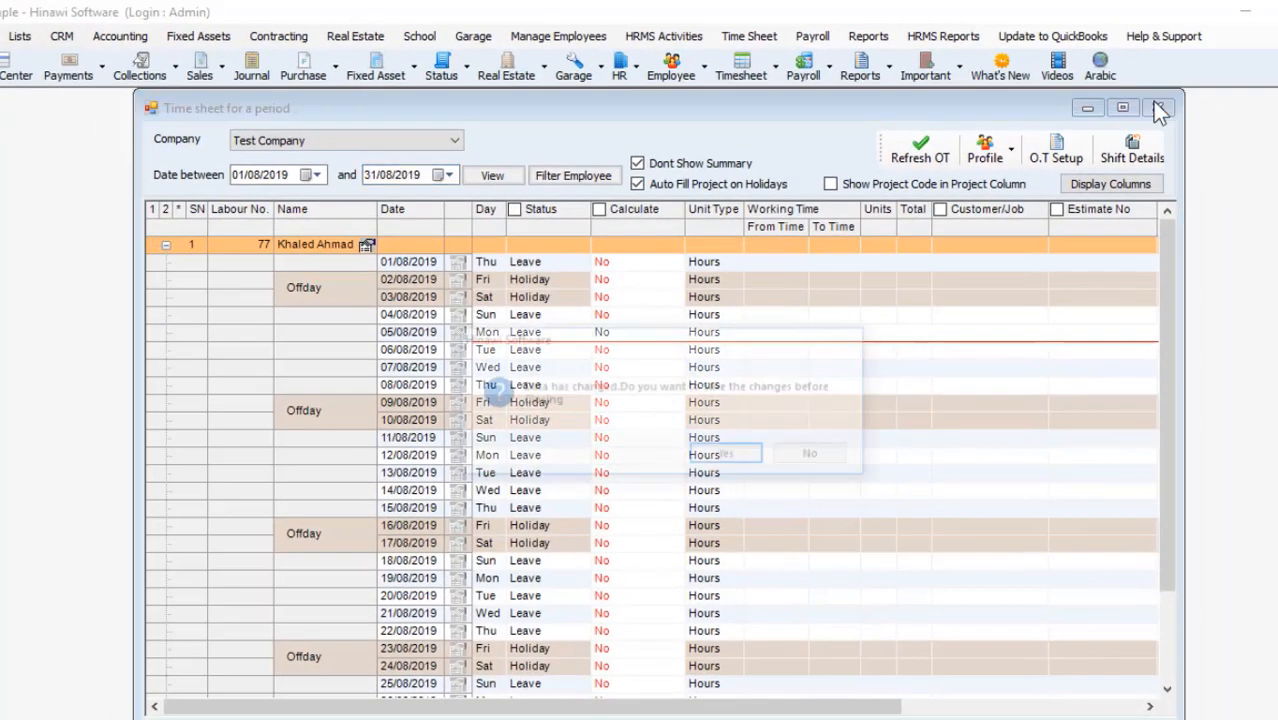
left_click(816, 456)
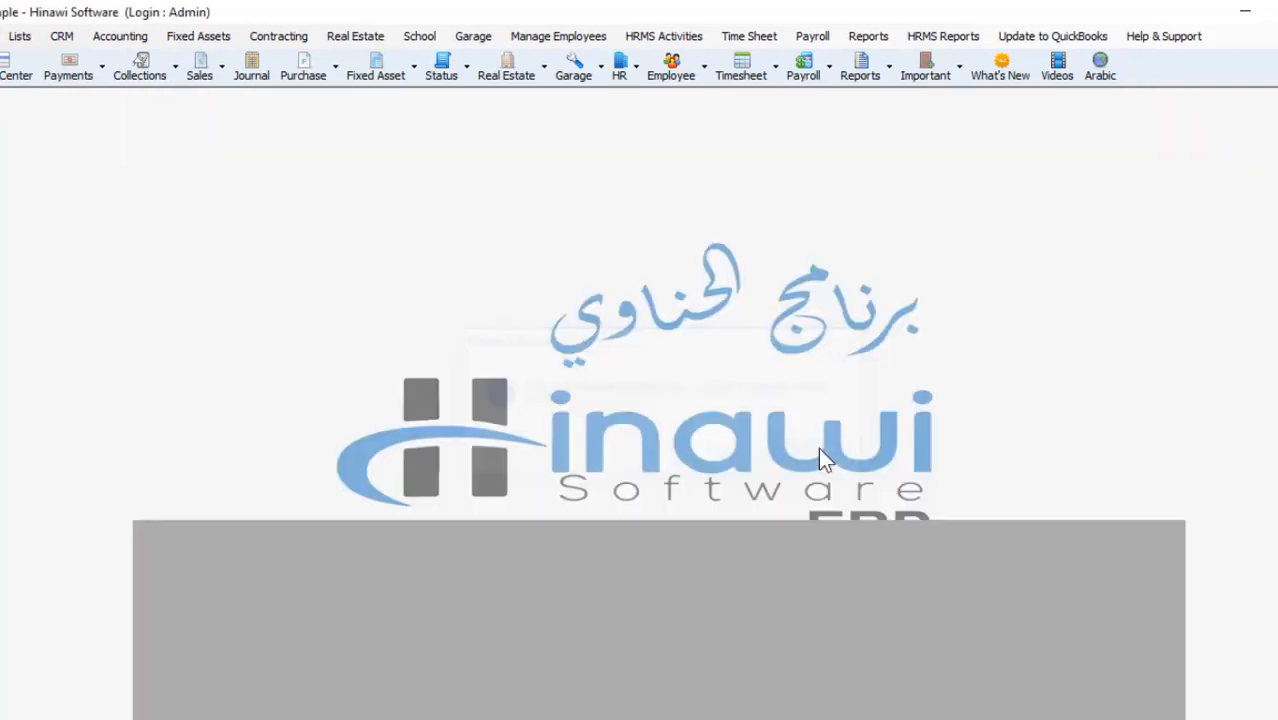